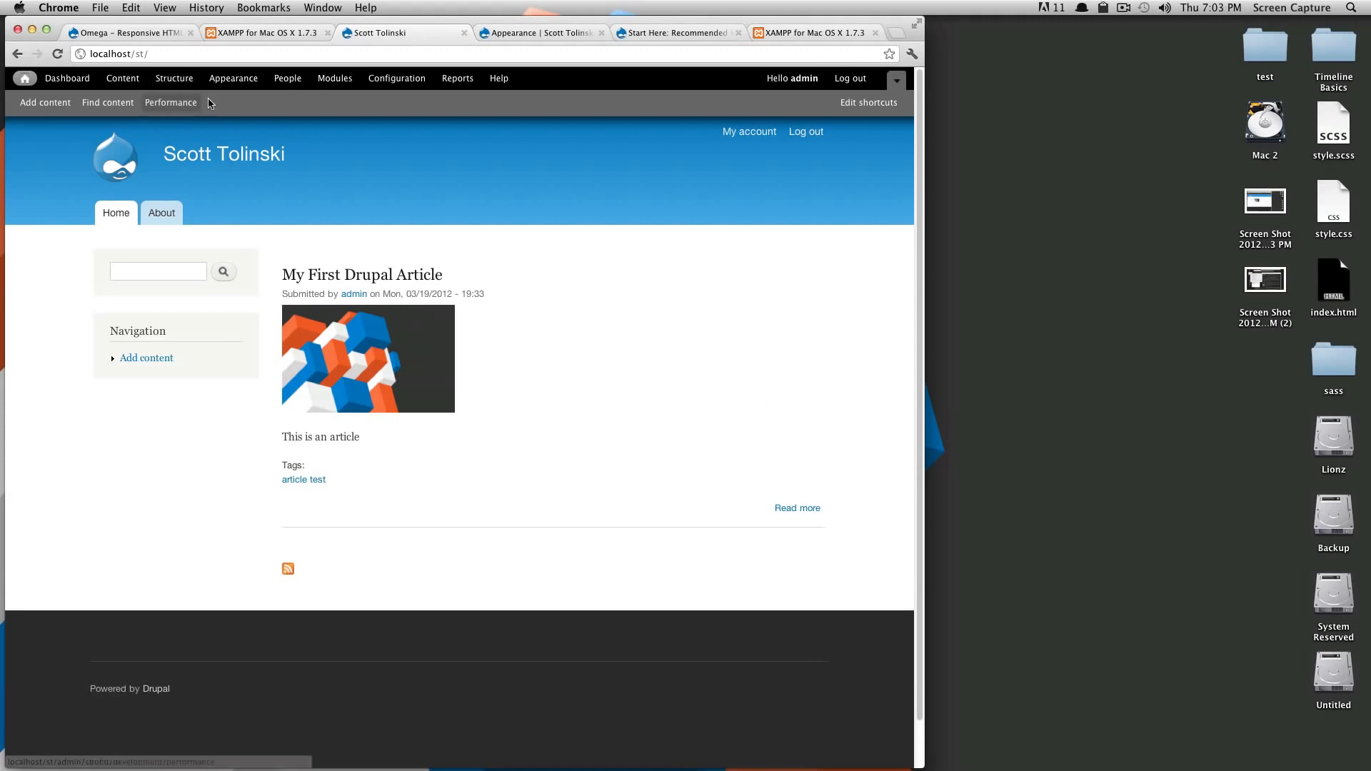
# Step: Open the content types administration page and add it to the shortcuts bar
pyautogui.click(175, 79)
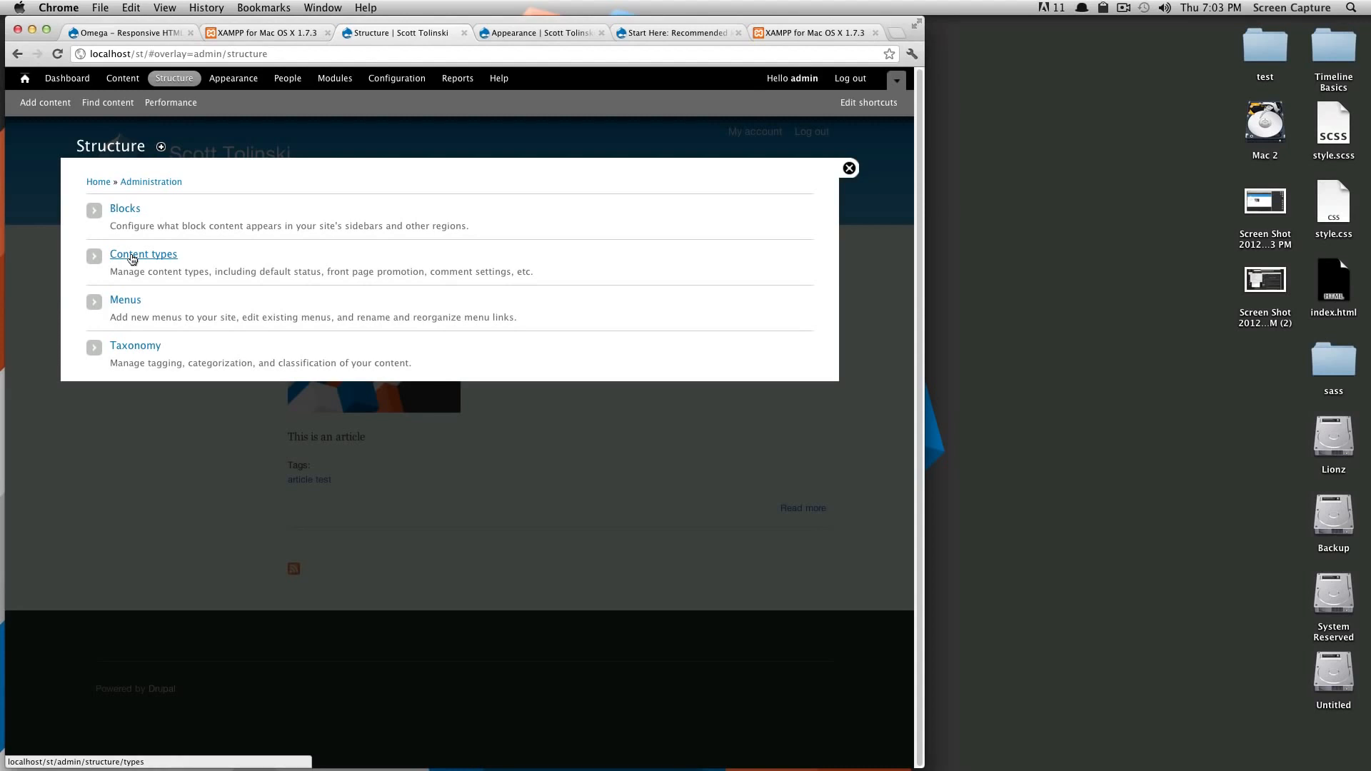
pyautogui.click(132, 257)
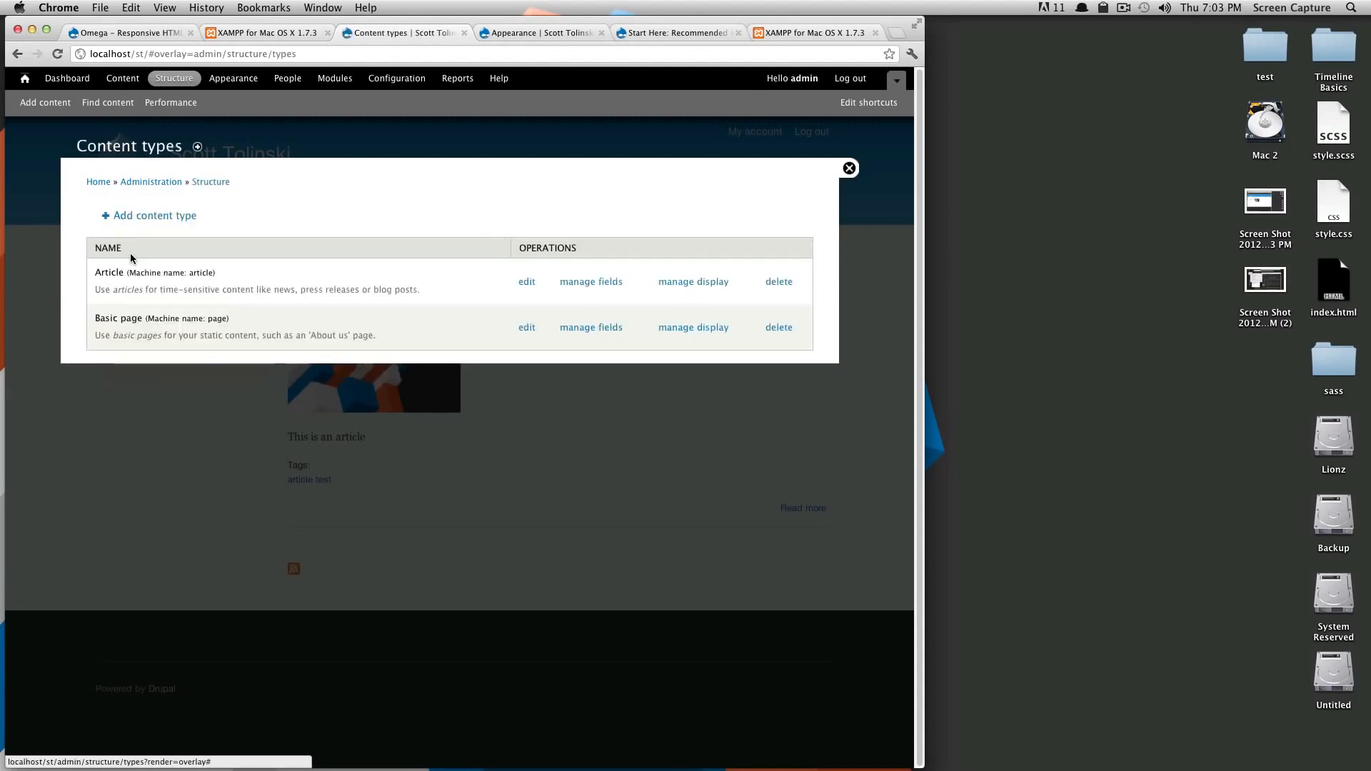
pyautogui.click(199, 148)
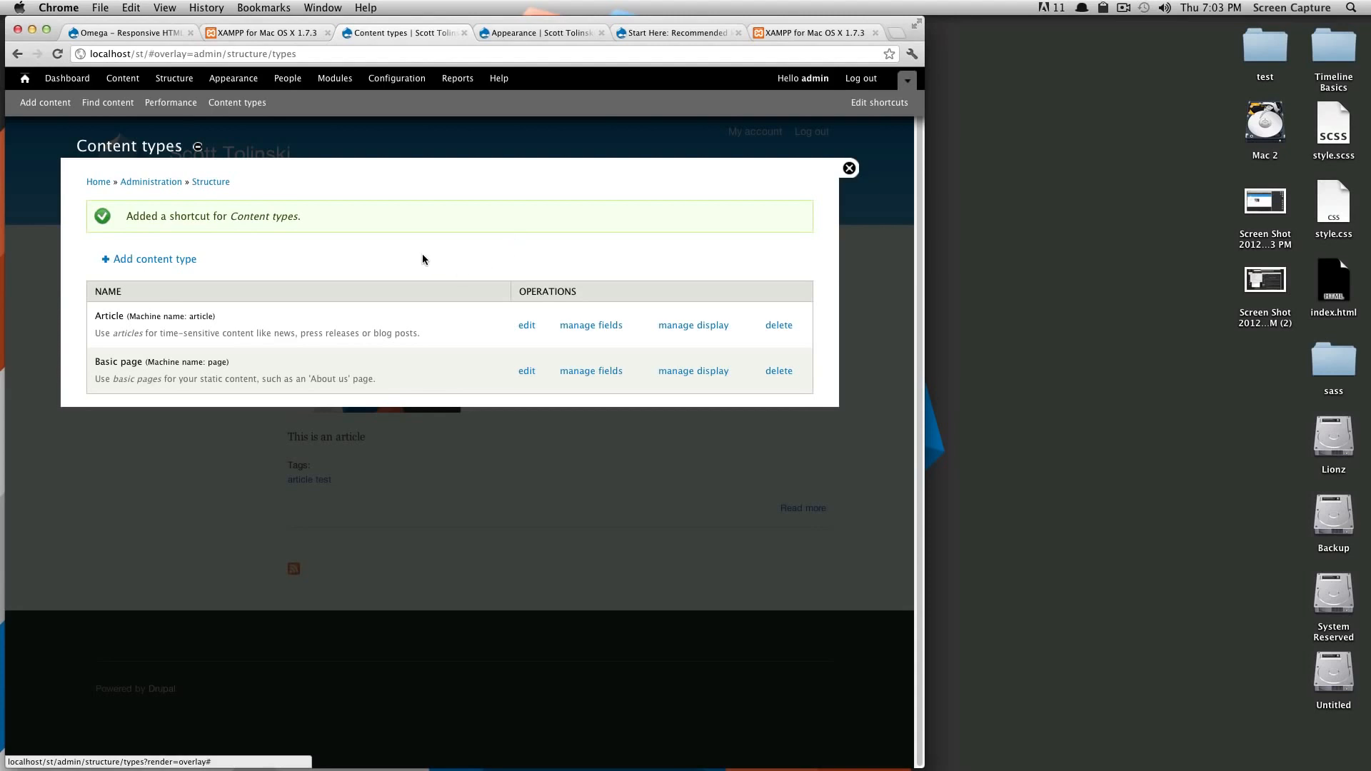
# Step: Start a new content type named "Project" with the description "My projects"
pyautogui.click(150, 260)
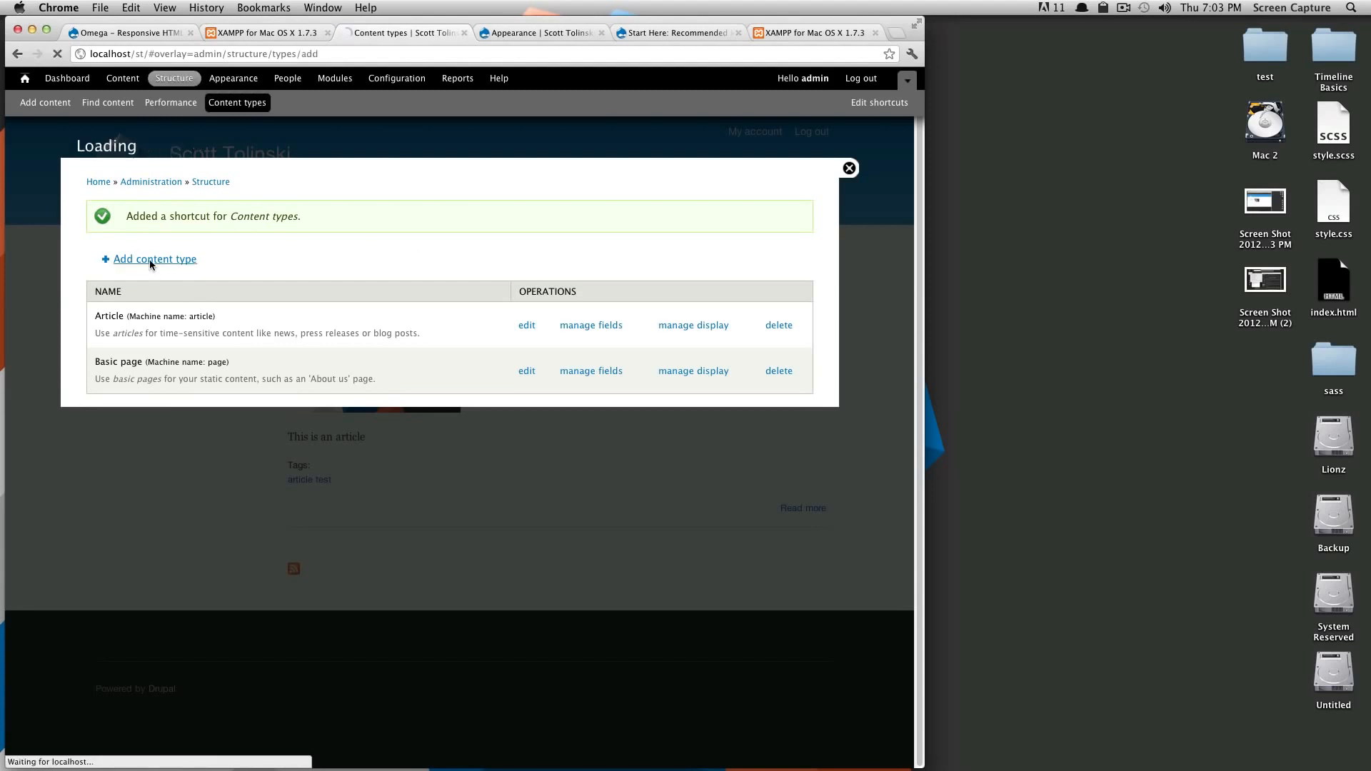
pyautogui.click(148, 259)
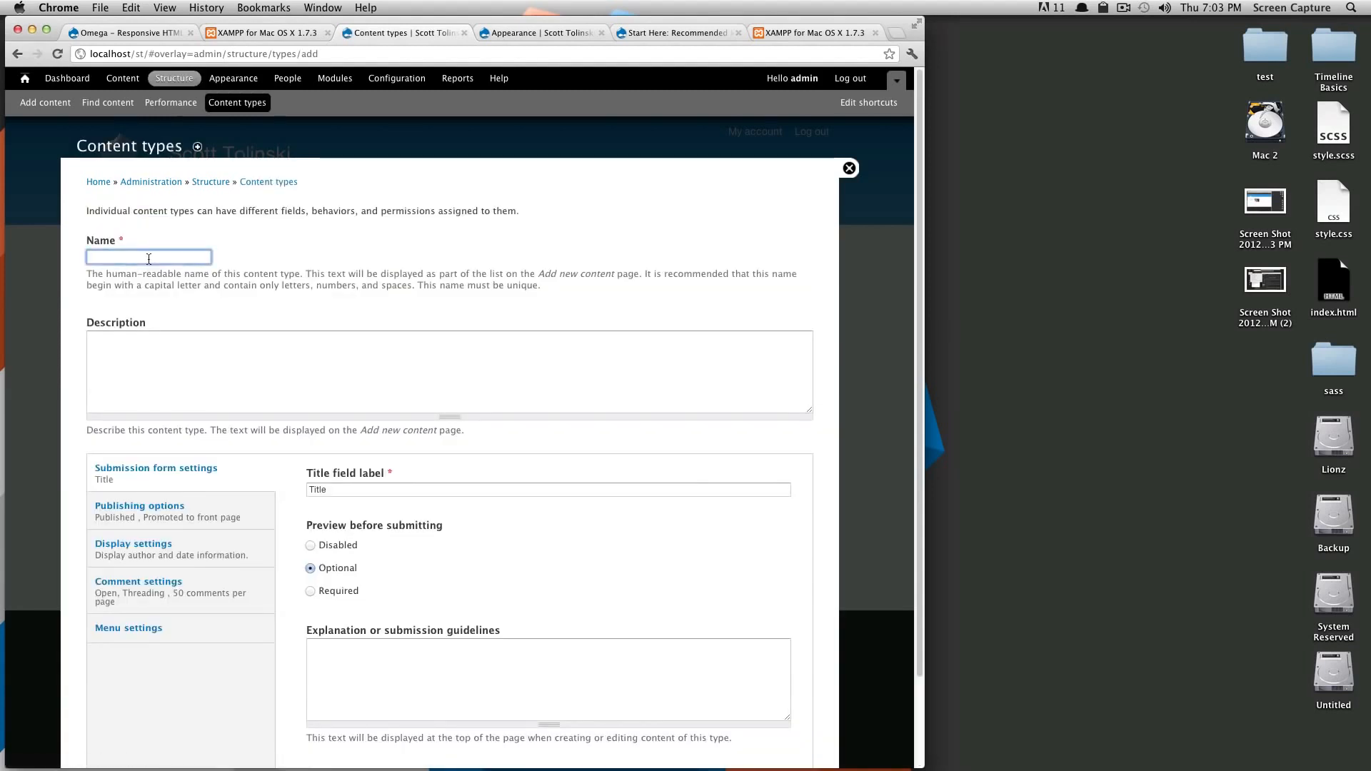
pyautogui.write('Project')
pyautogui.press('Tab')
pyautogui.press('Tab')
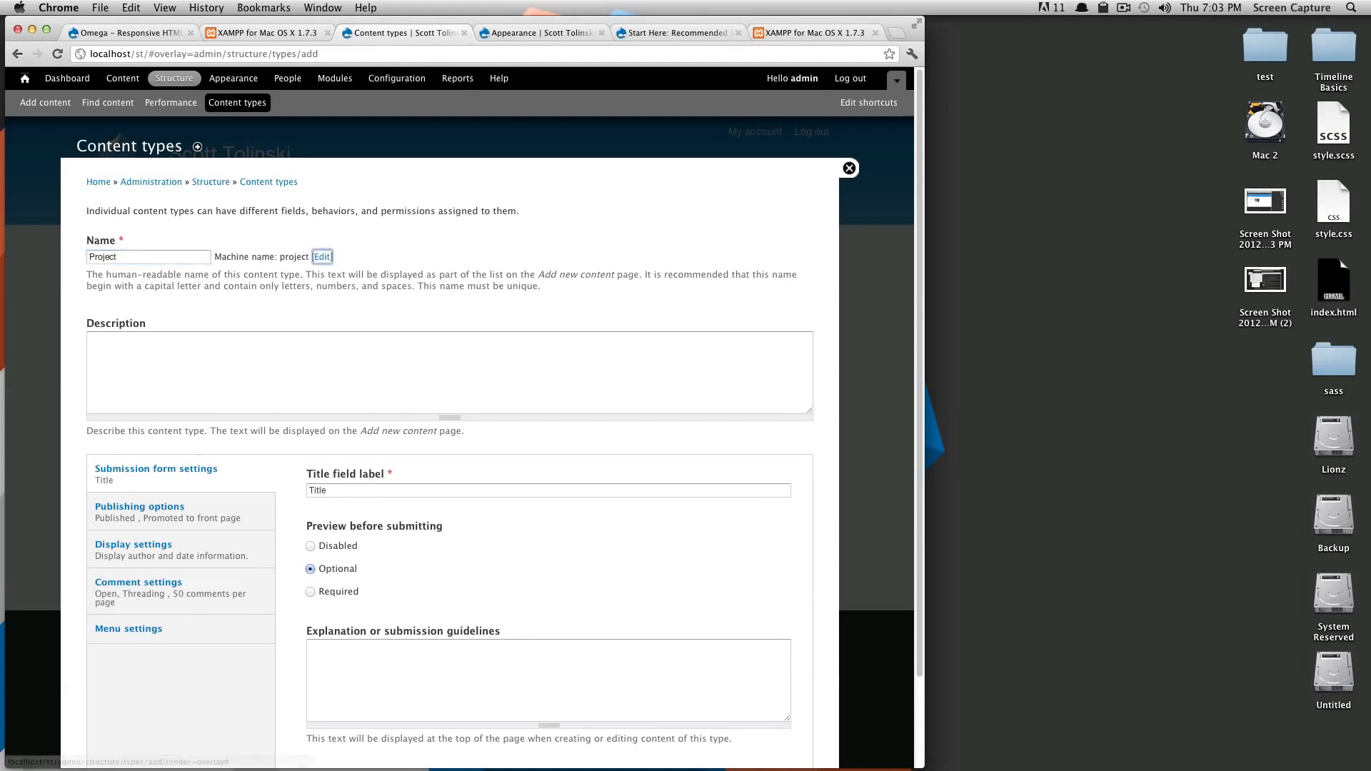
pyautogui.write('My ')
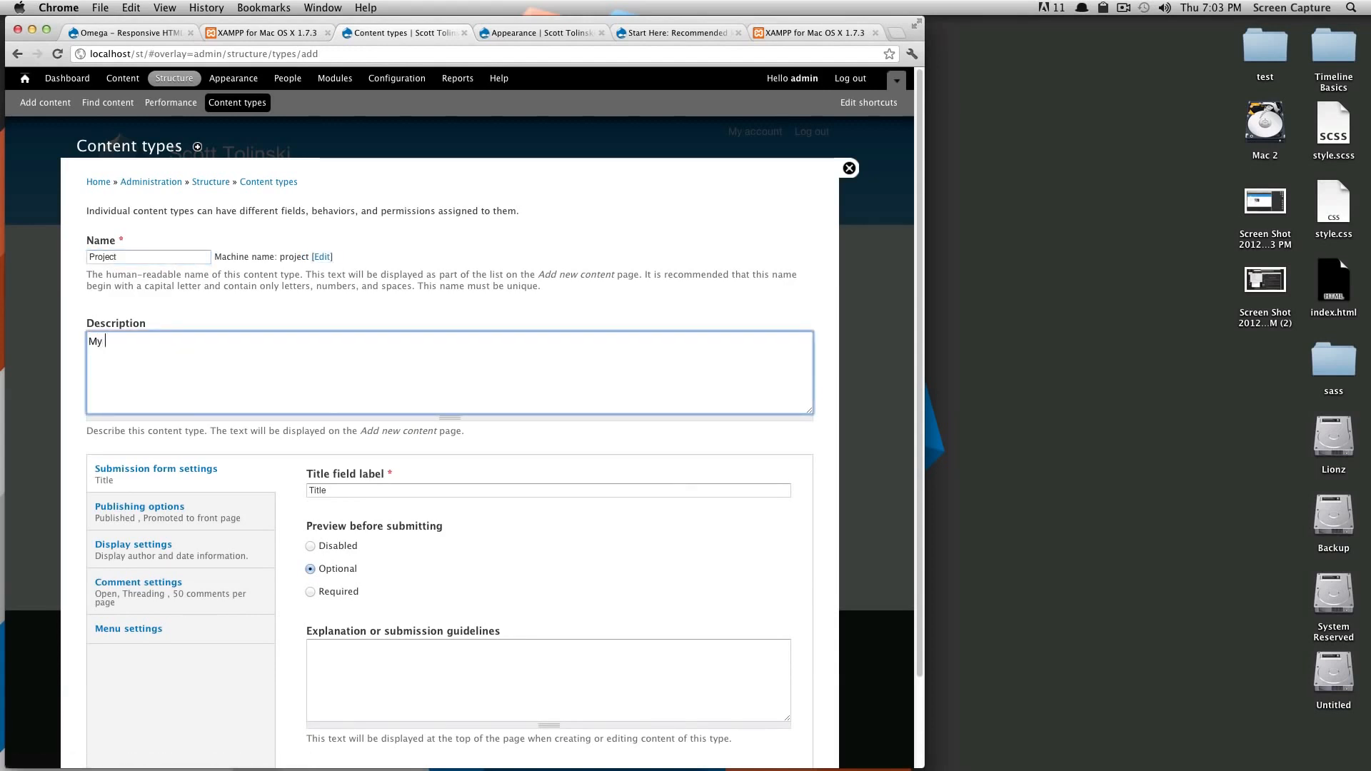
pyautogui.write('projects')
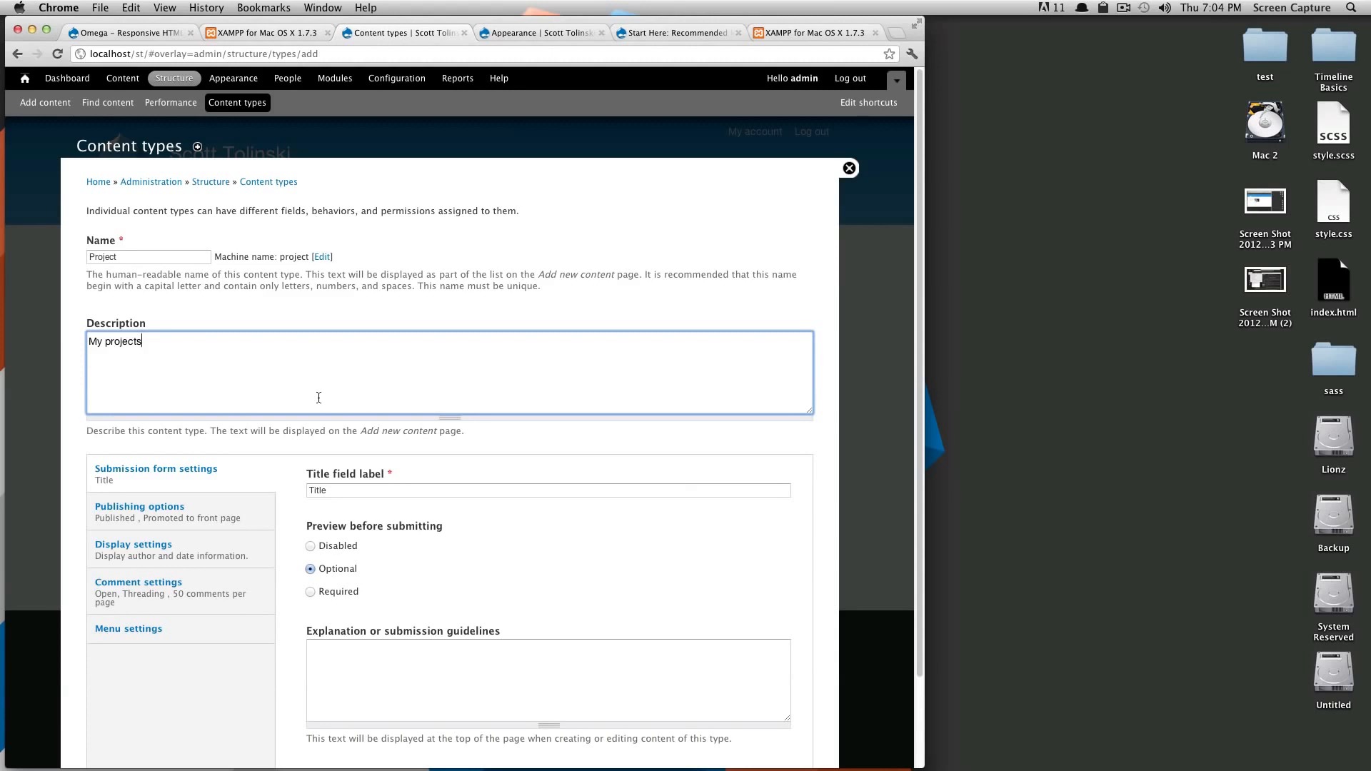
pyautogui.scroll(-3, 343, 414)
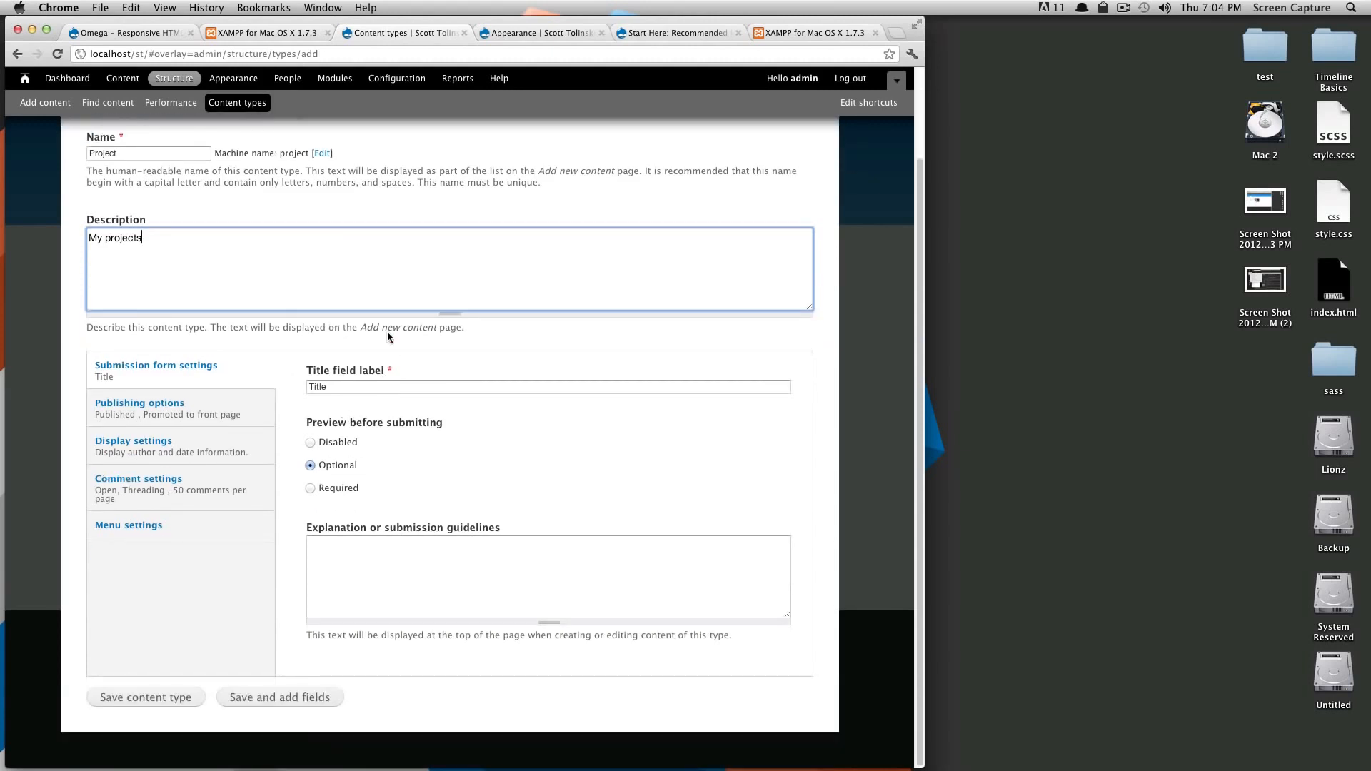
pyautogui.click(337, 388)
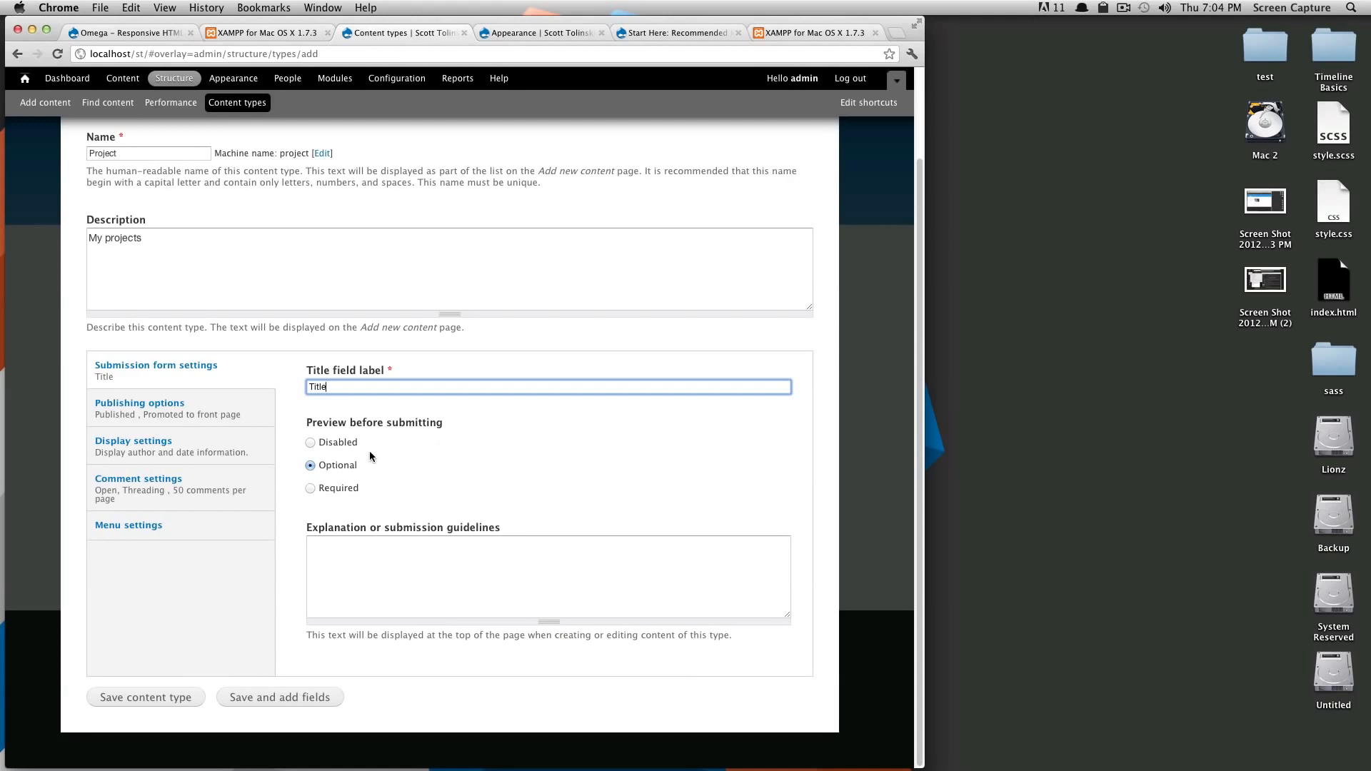
pyautogui.moveTo(336, 422); pyautogui.dragTo(456, 422)
pyautogui.click(404, 458)
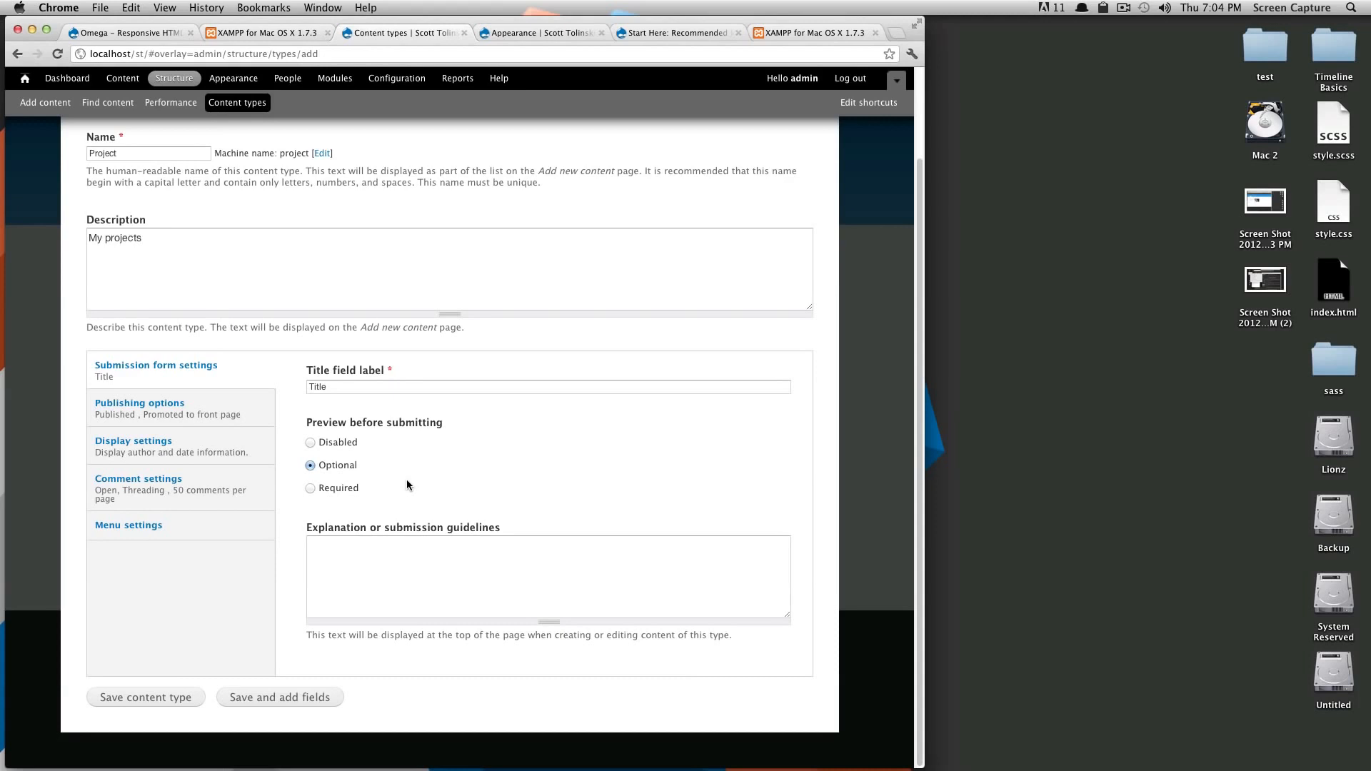
# Step: Disable promotion to the front page and the display of author and date information for the Project content type
pyautogui.click(214, 407)
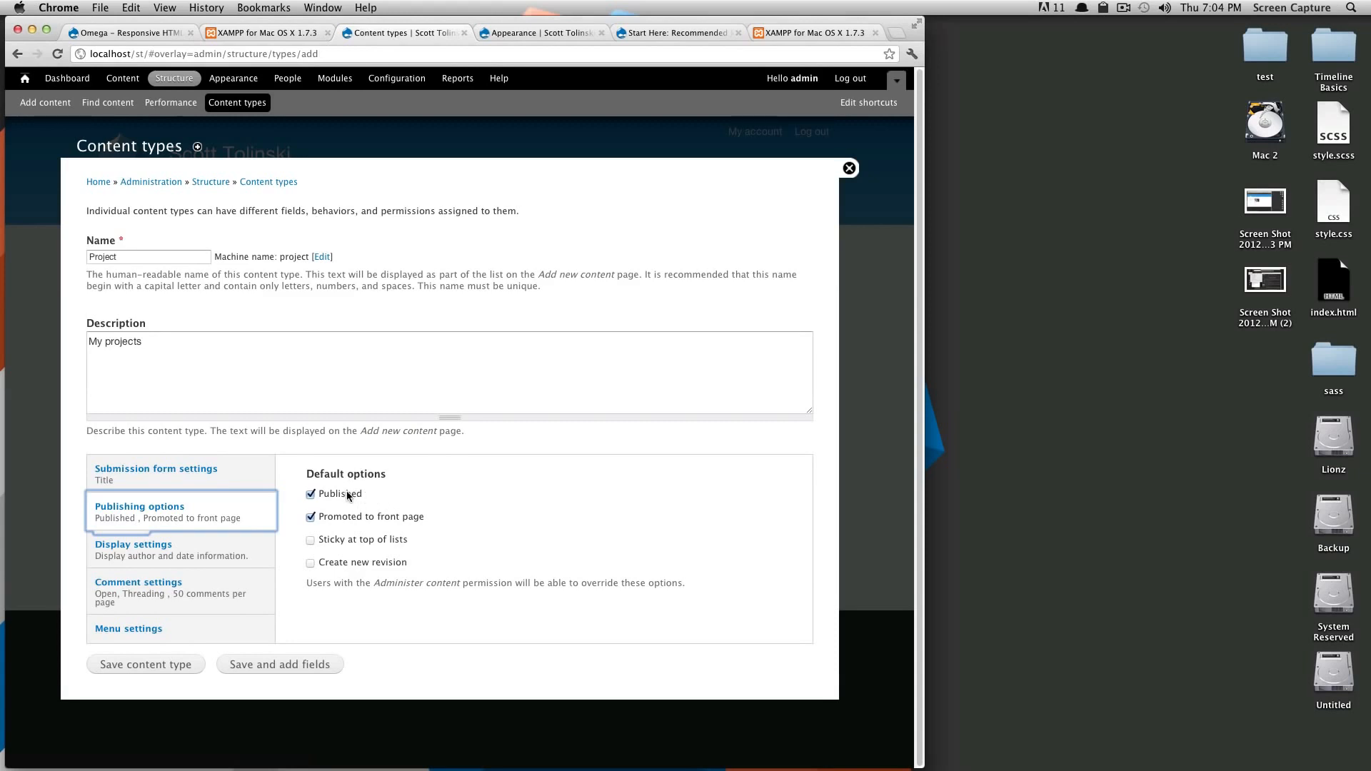
pyautogui.click(311, 517)
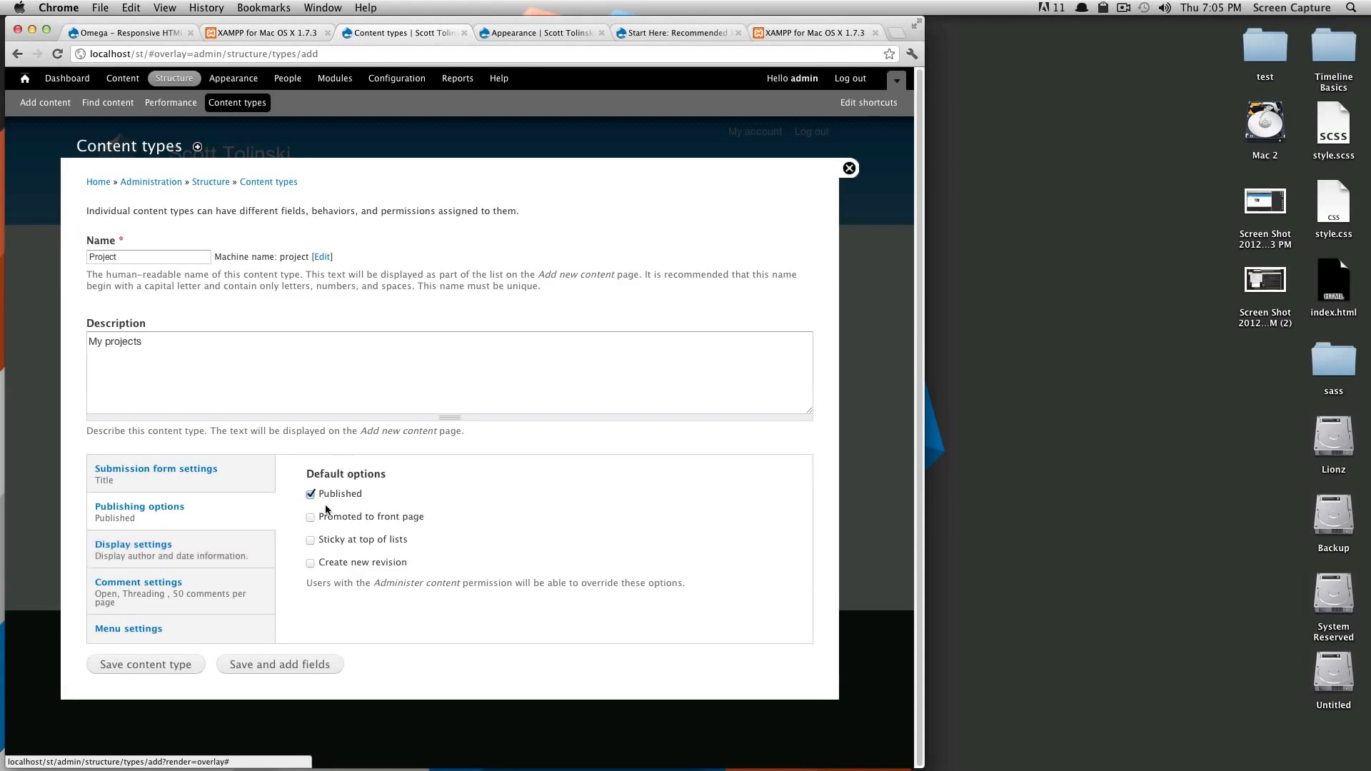
pyautogui.click(226, 557)
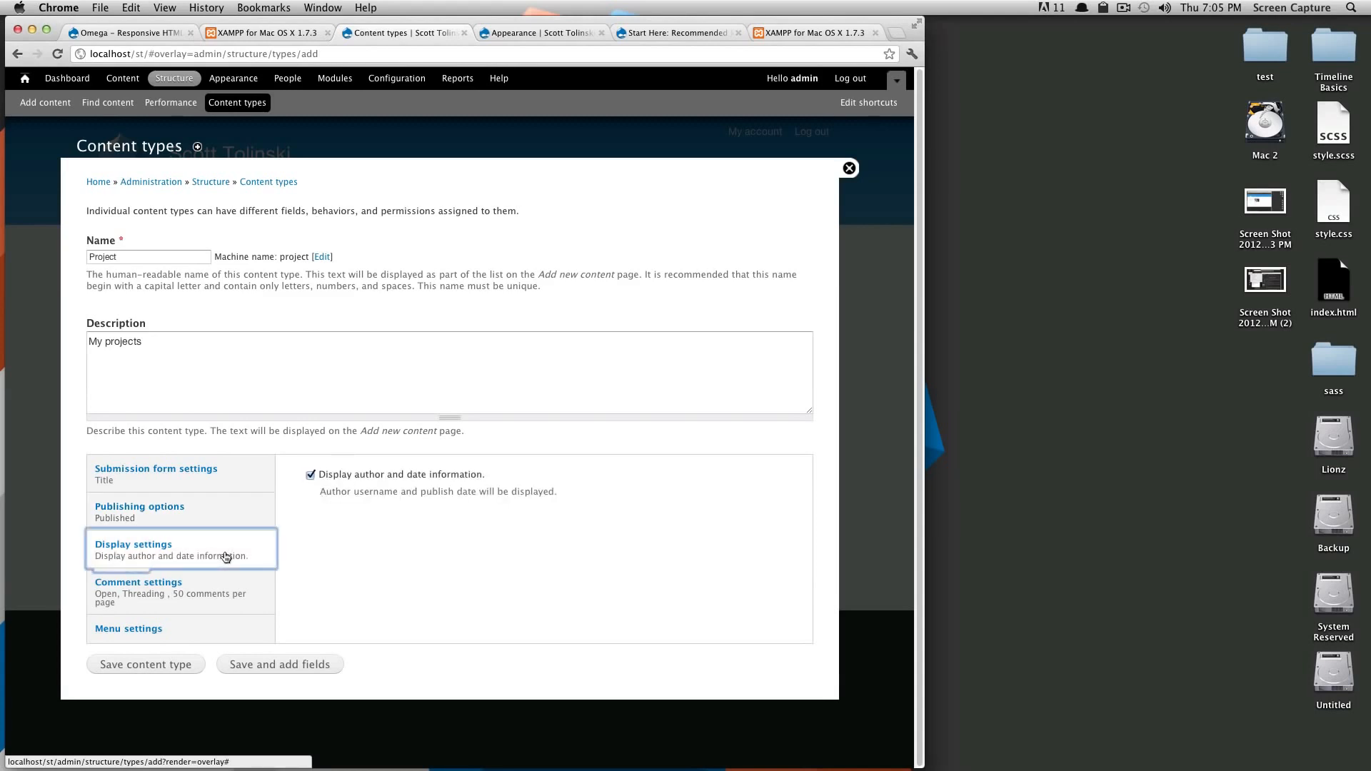
pyautogui.click(316, 477)
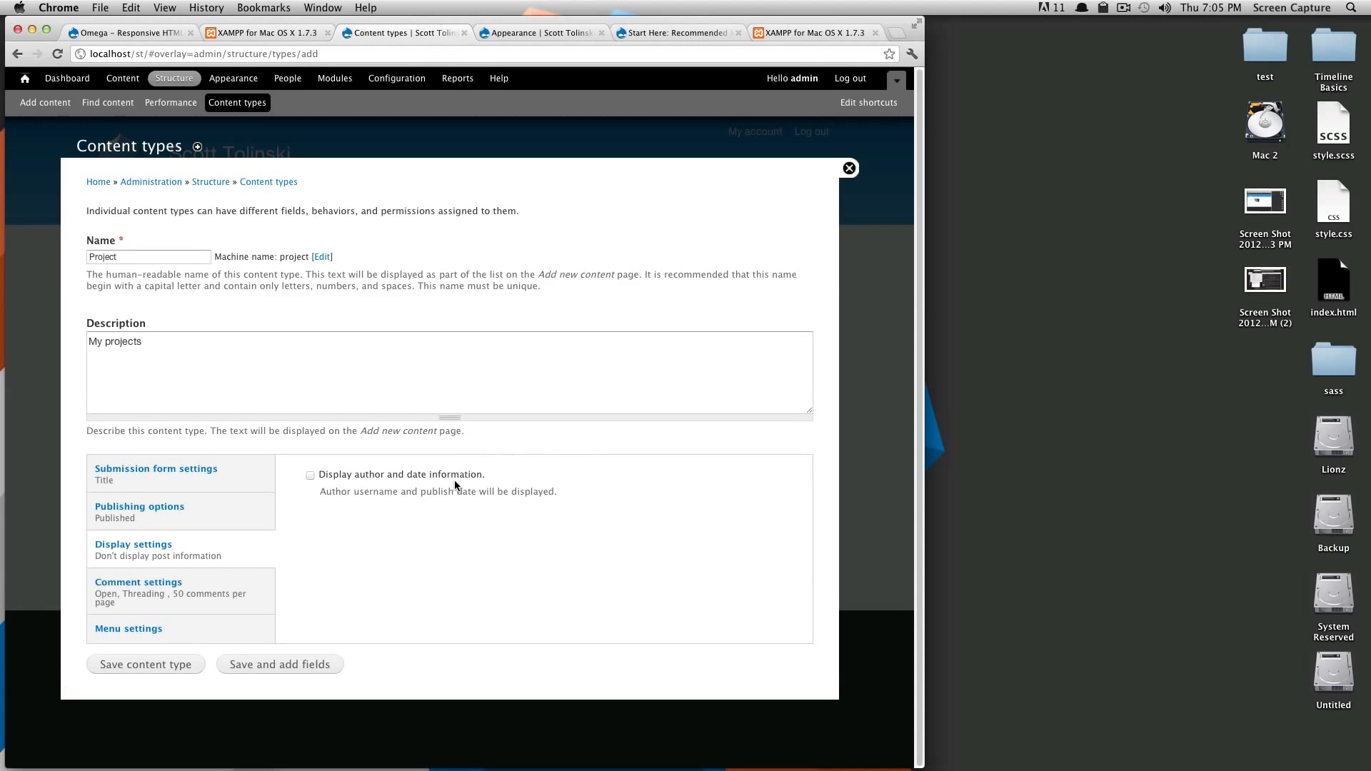
# Step: Set the default comment setting for new Project content to Hidden
pyautogui.click(218, 589)
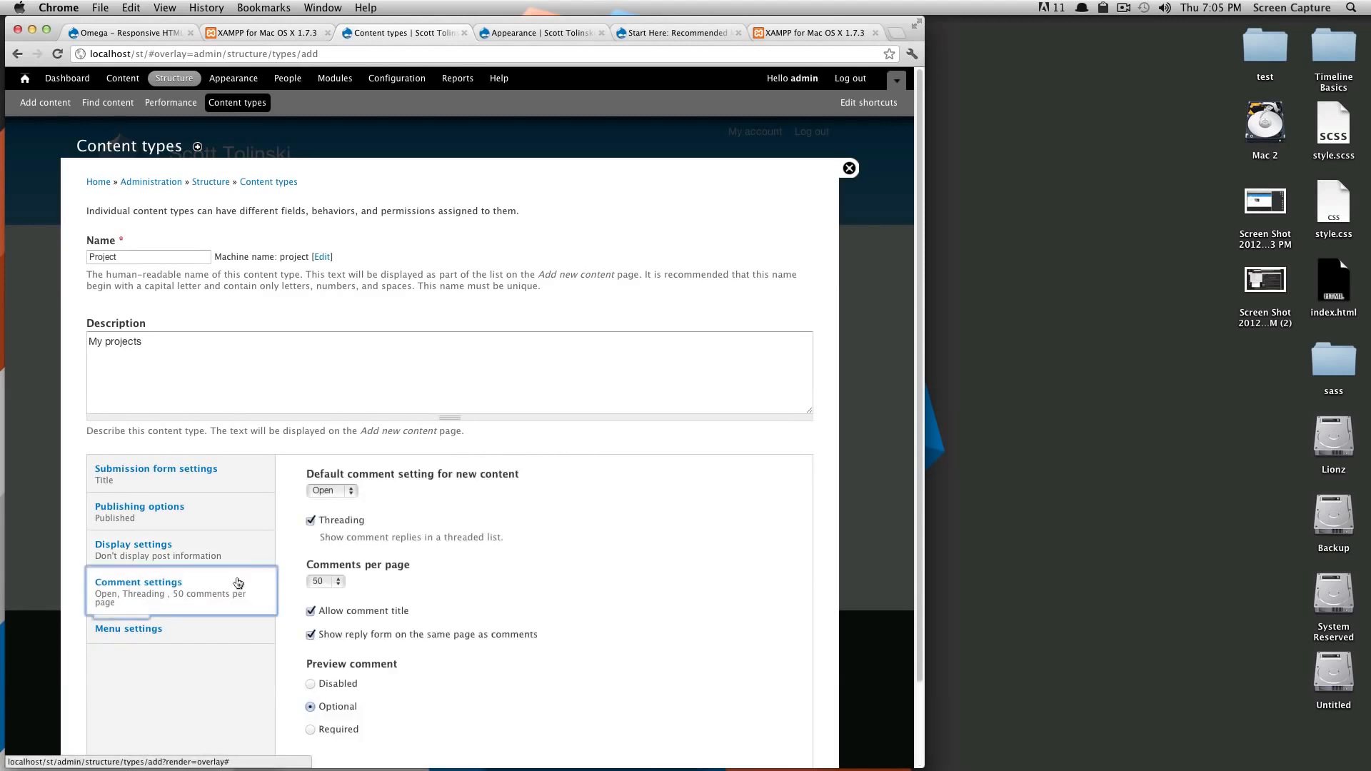
pyautogui.scroll(-2, 477, 506)
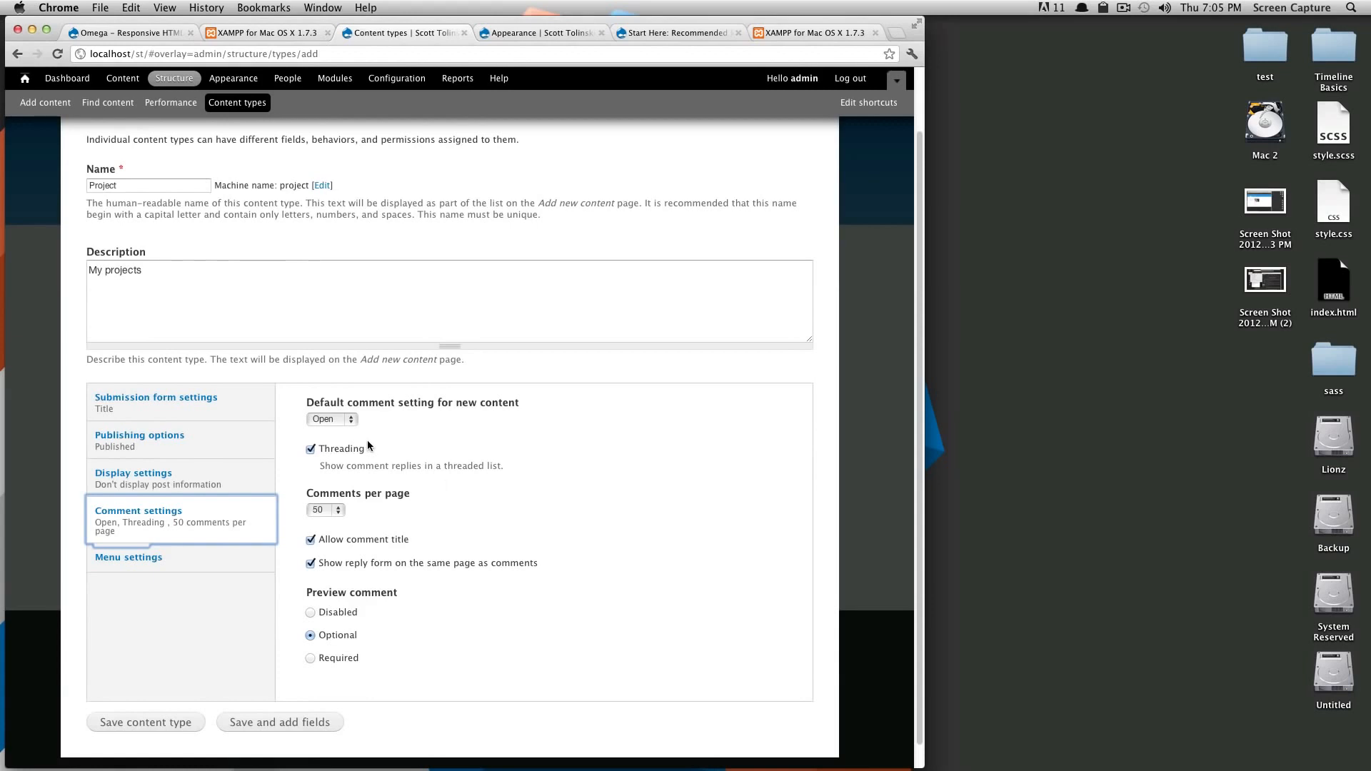
pyautogui.click(334, 419)
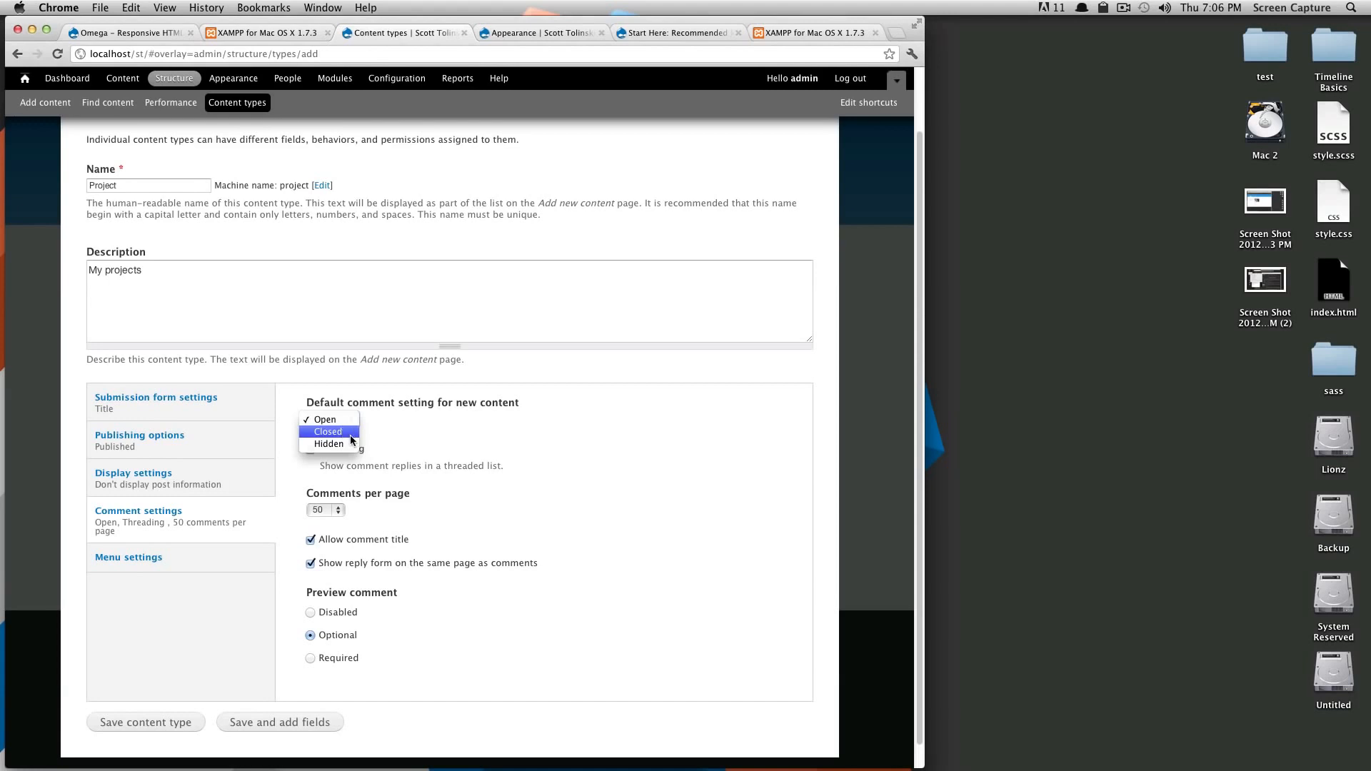
pyautogui.click(340, 434)
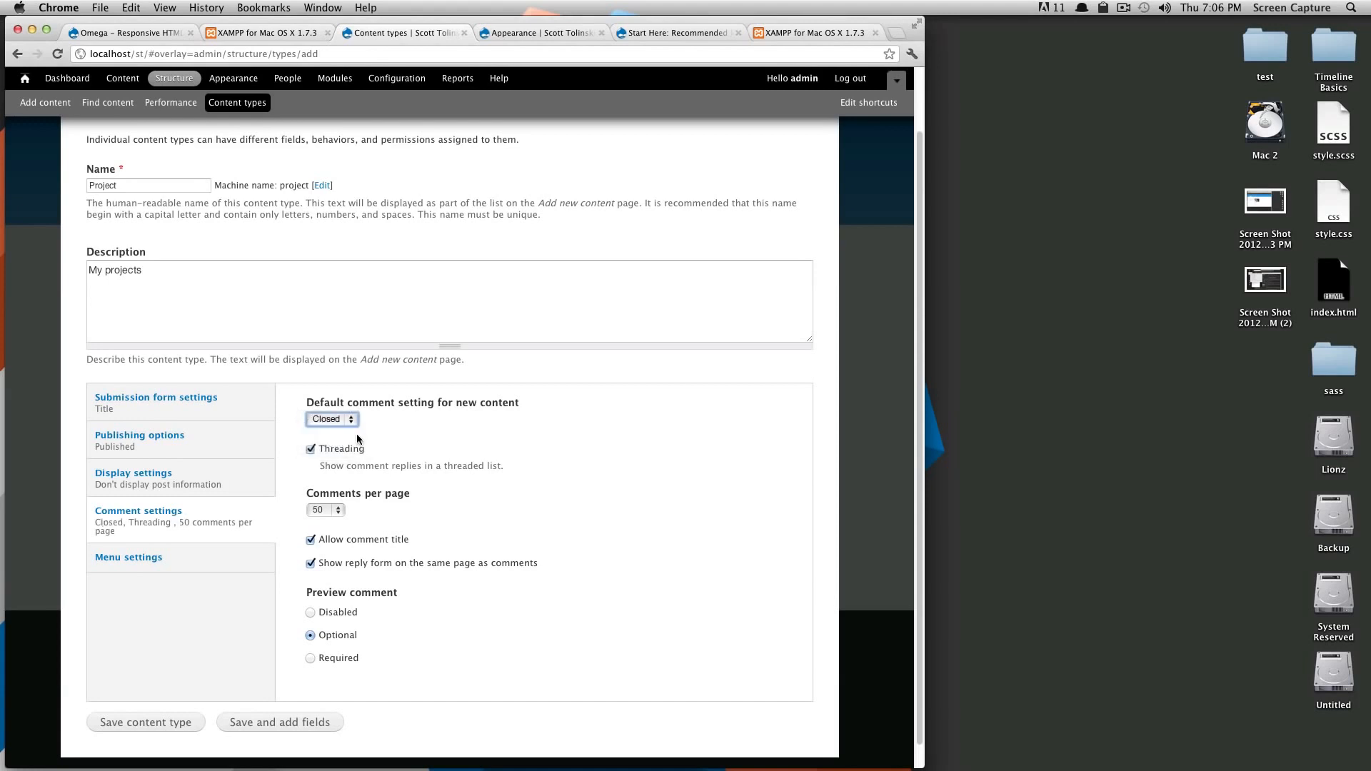
pyautogui.click(330, 421)
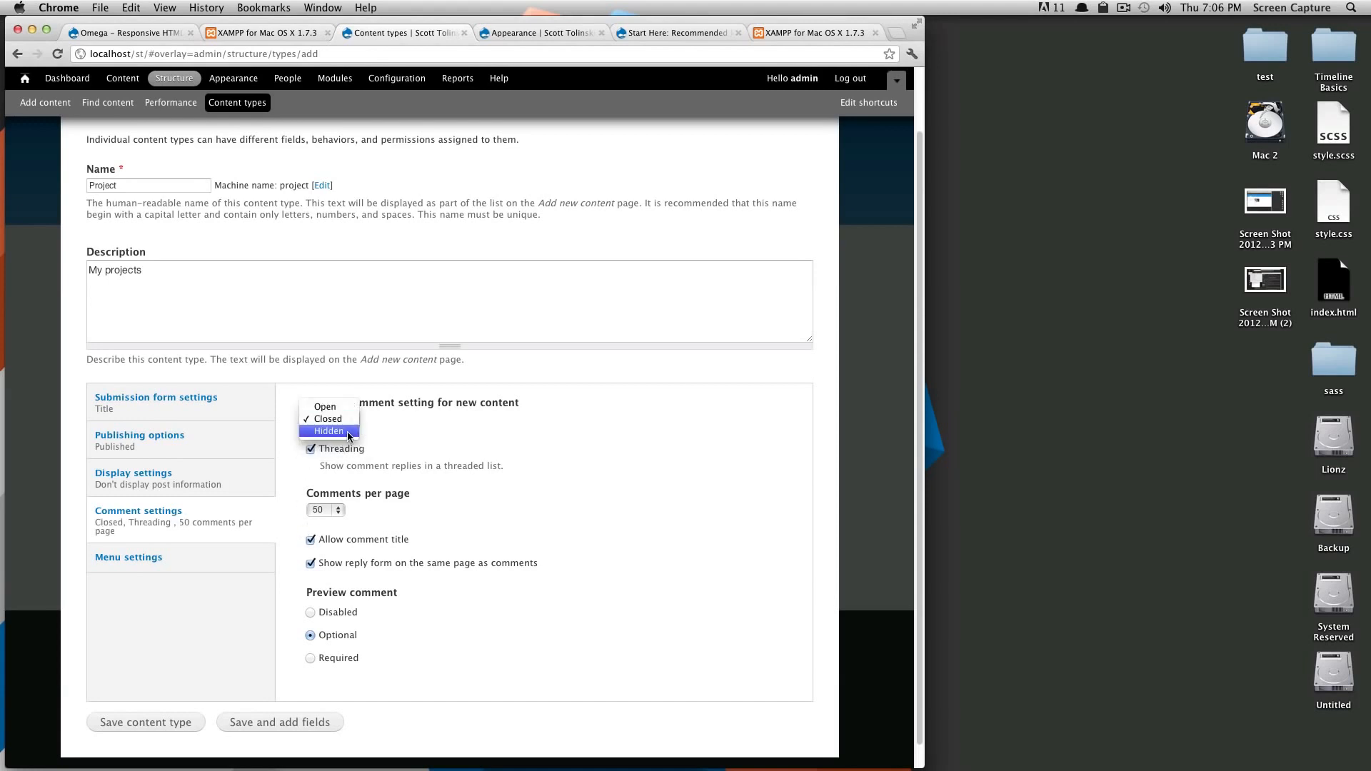
pyautogui.click(347, 431)
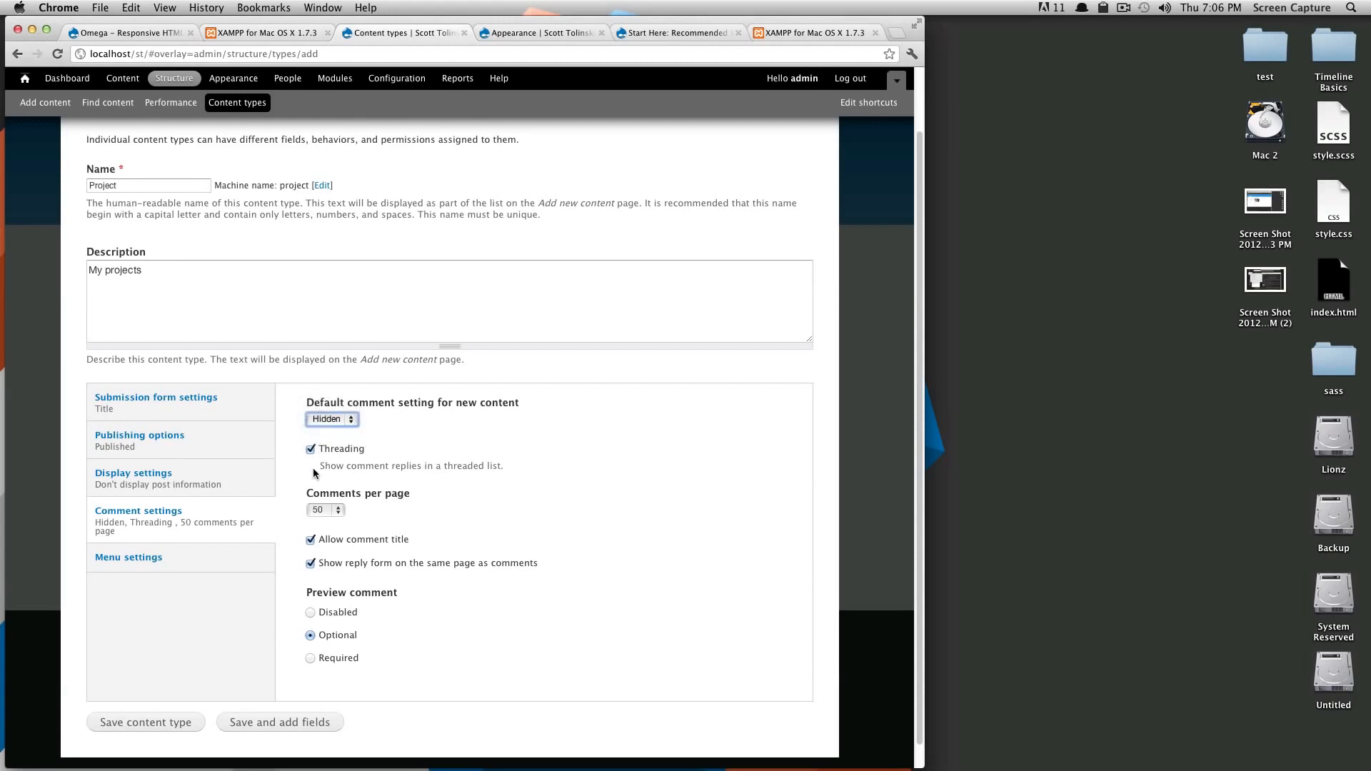
# Step: Switch Main menu off and back on in the available menus, and save the content type, continuing to its fields
pyautogui.click(203, 564)
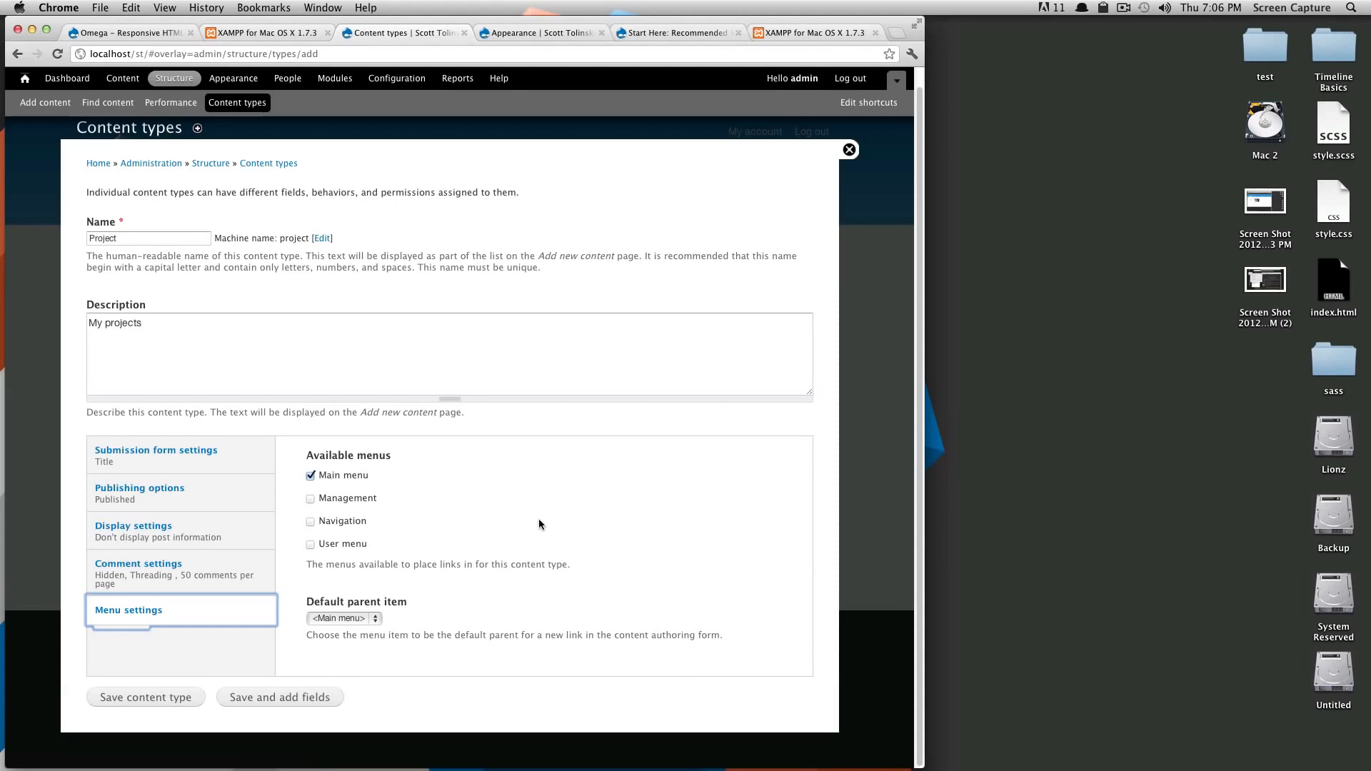
pyautogui.click(312, 476)
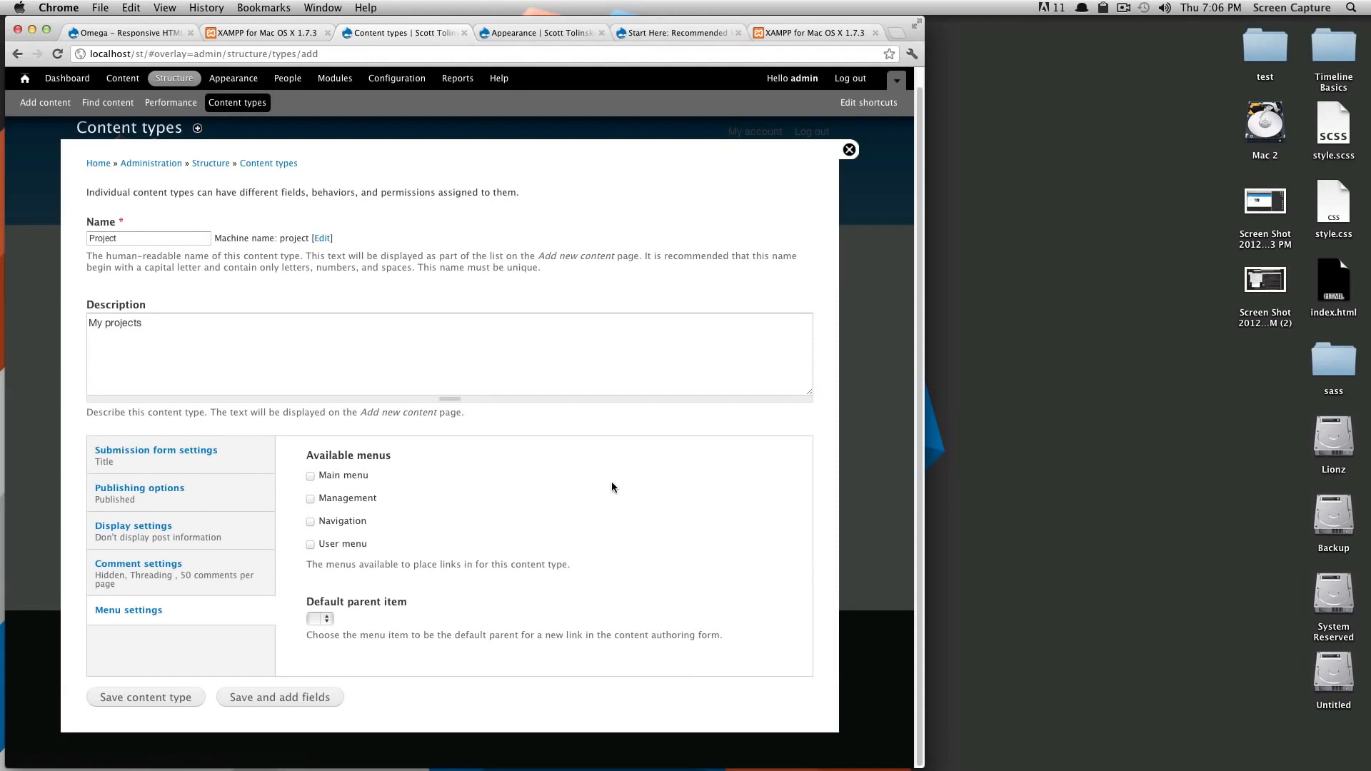
pyautogui.click(310, 475)
pyautogui.click(274, 699)
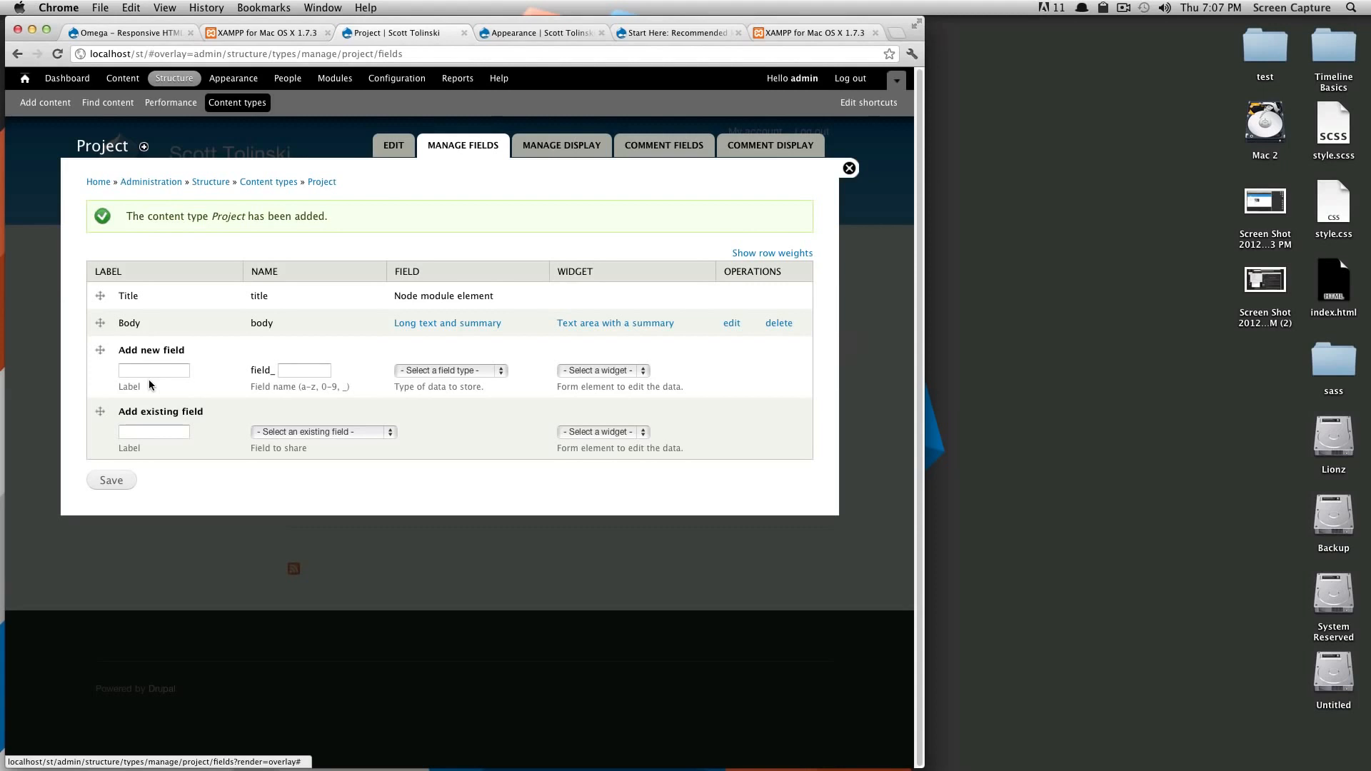
pyautogui.moveTo(132, 351); pyautogui.dragTo(205, 411)
pyautogui.click(204, 411)
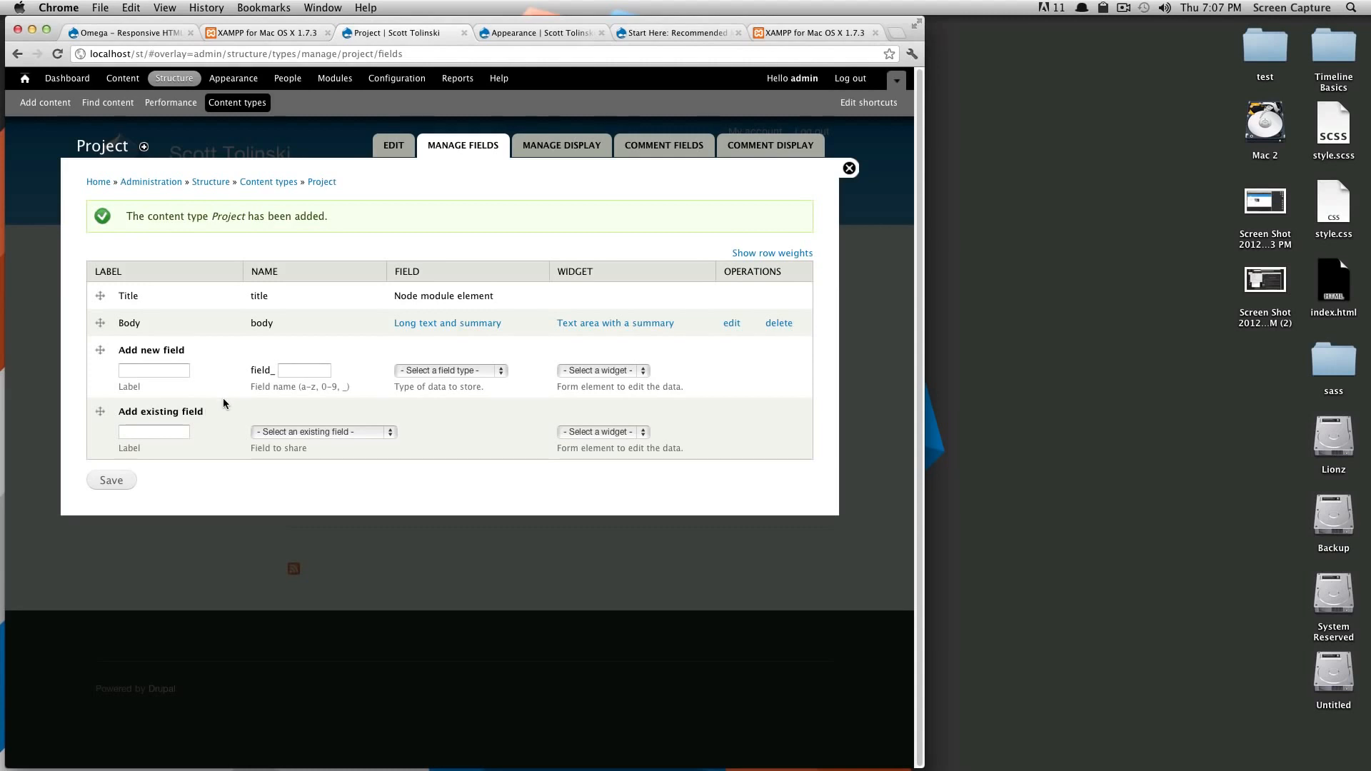
pyautogui.click(307, 432)
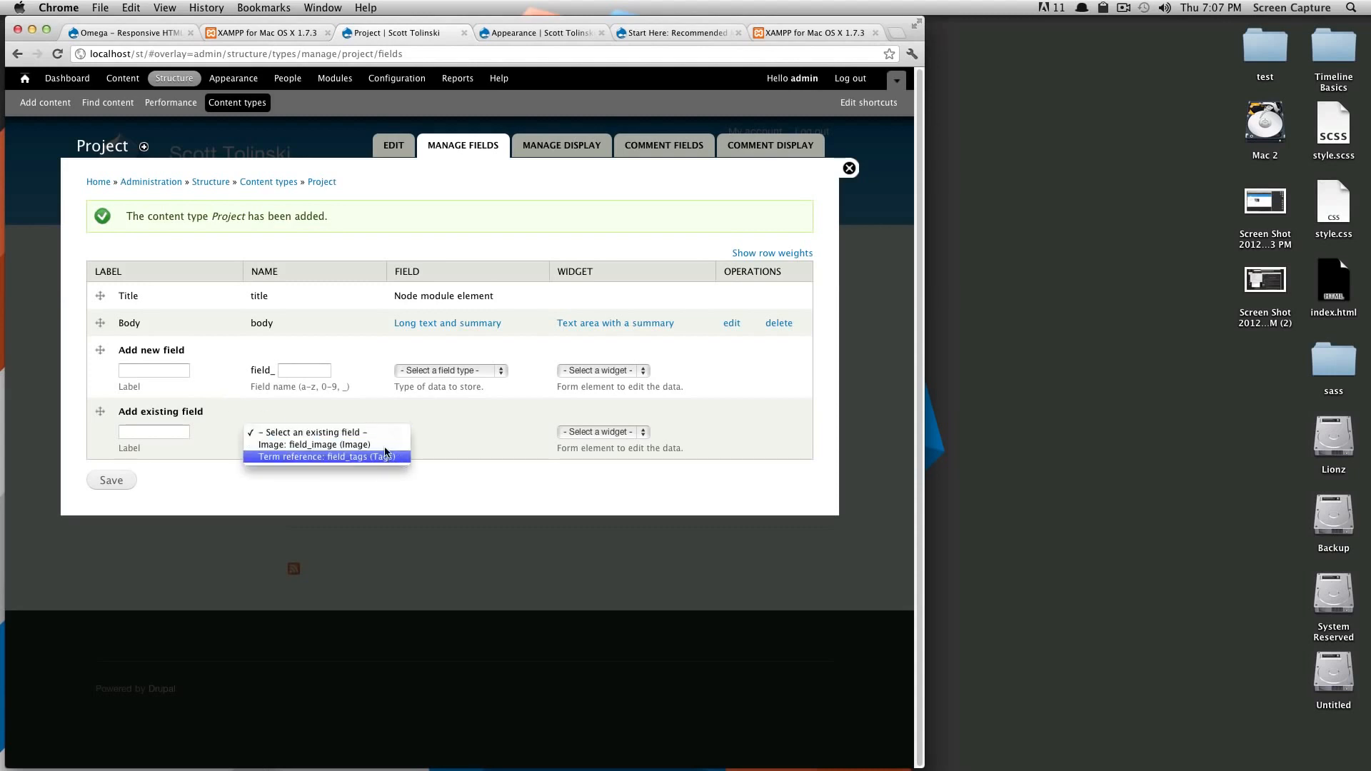
pyautogui.click(367, 396)
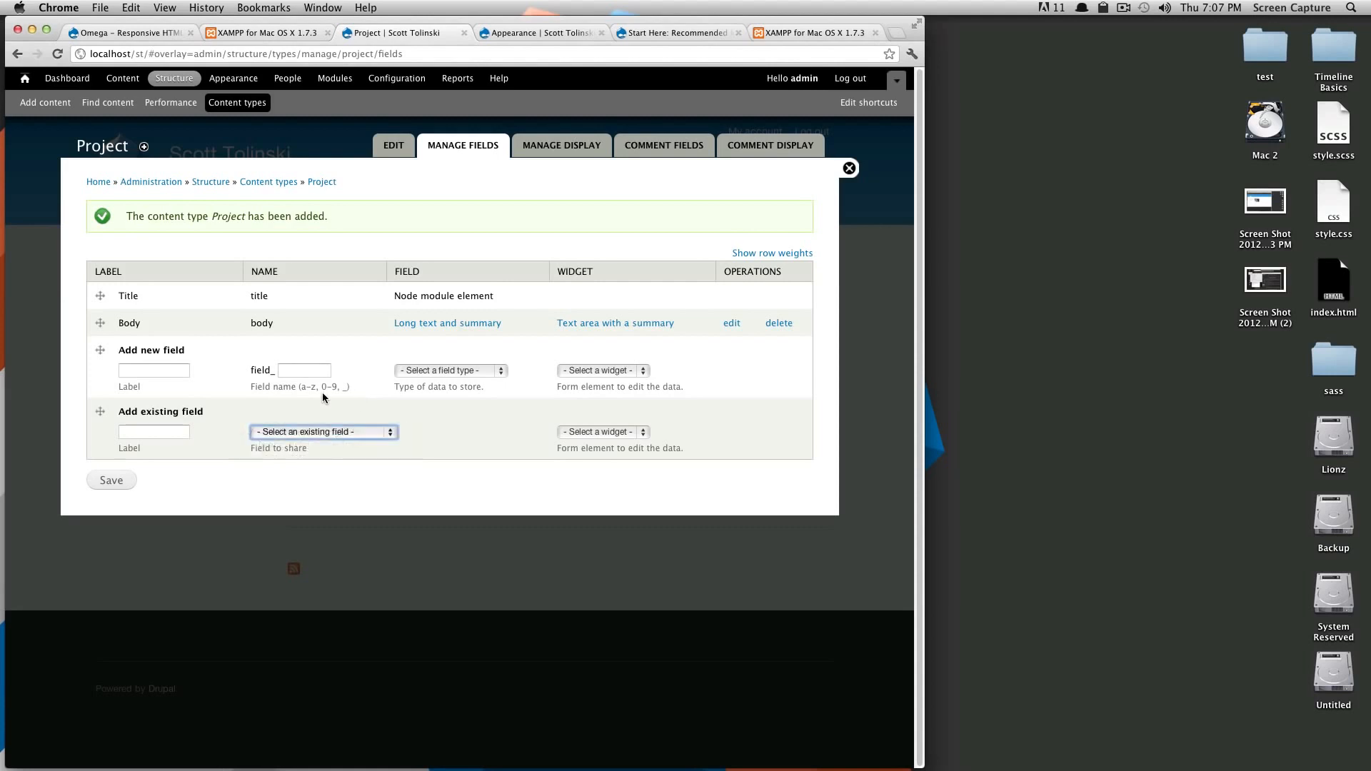
# Step: Choose Term reference as the data type of the new field on the Project content type
pyautogui.click(152, 369)
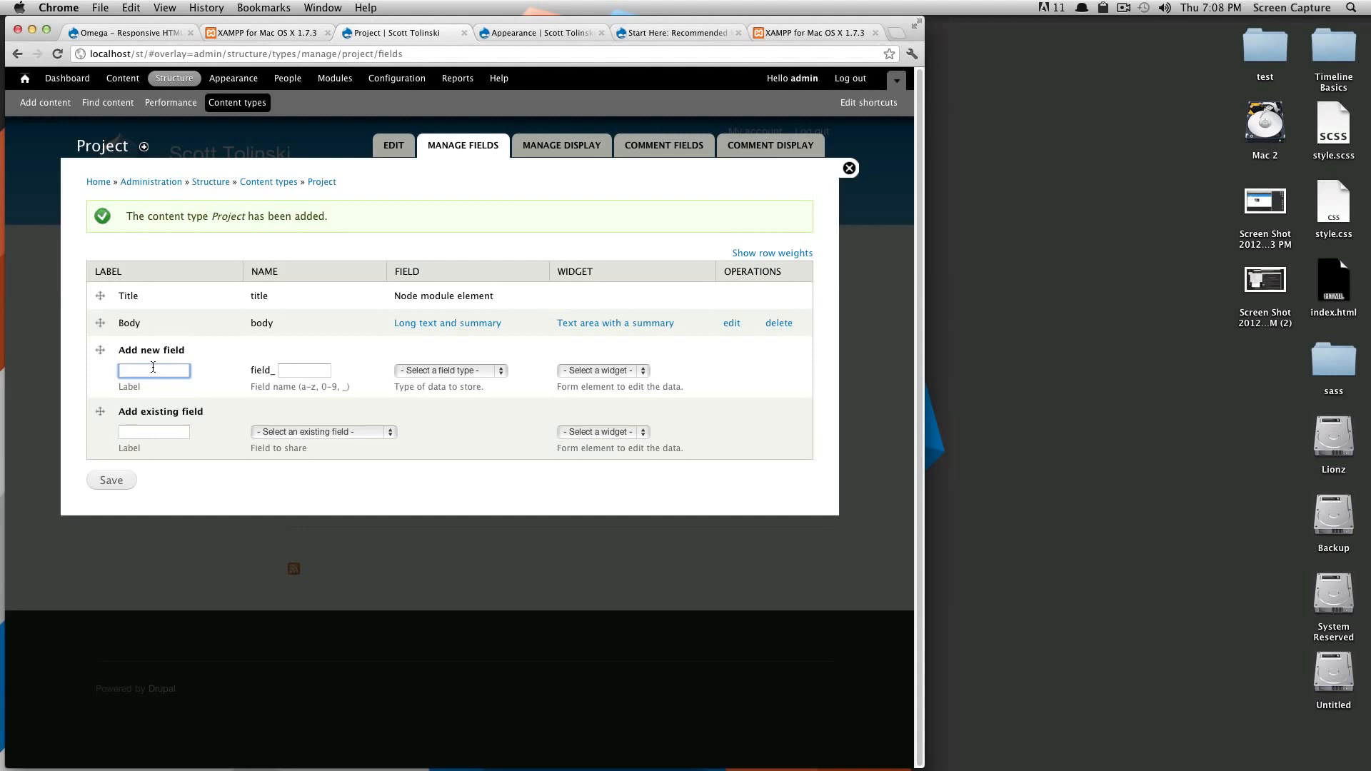
pyautogui.click(430, 370)
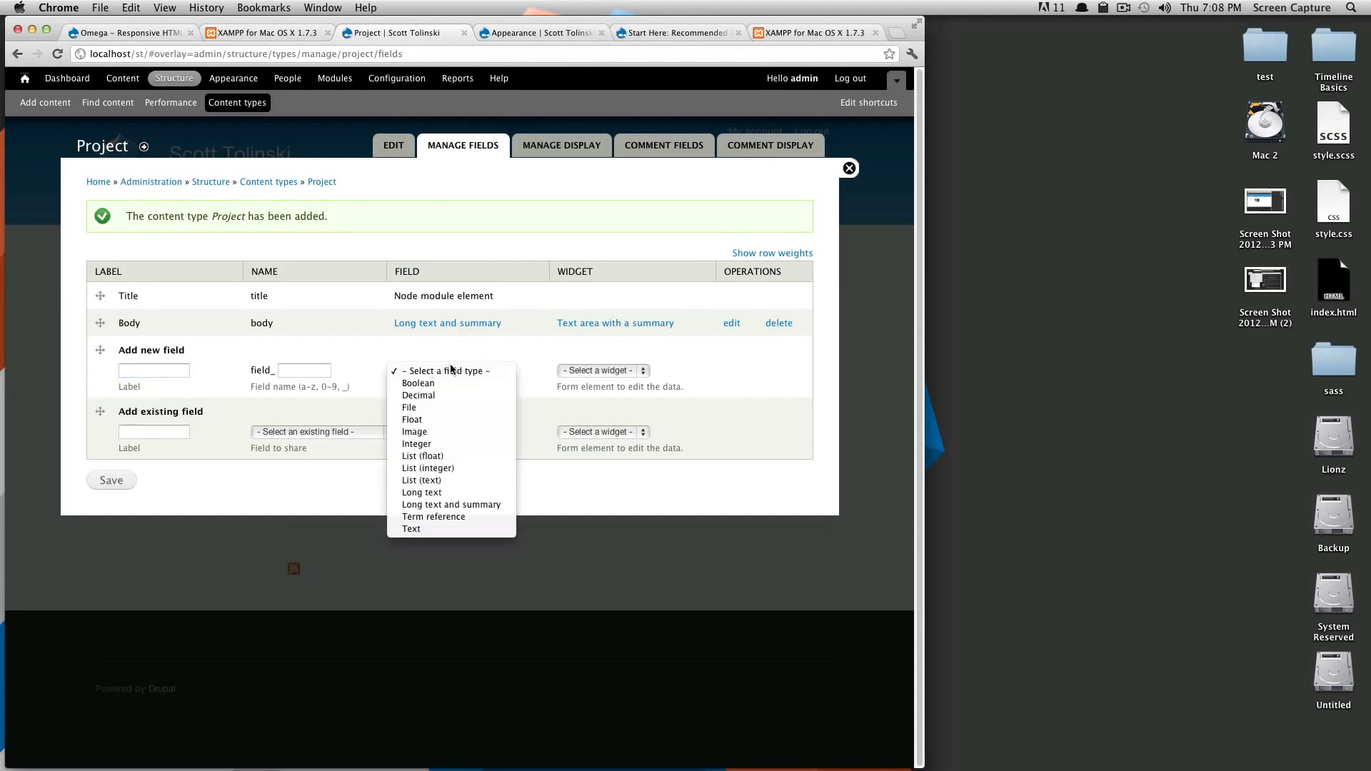
pyautogui.click(499, 516)
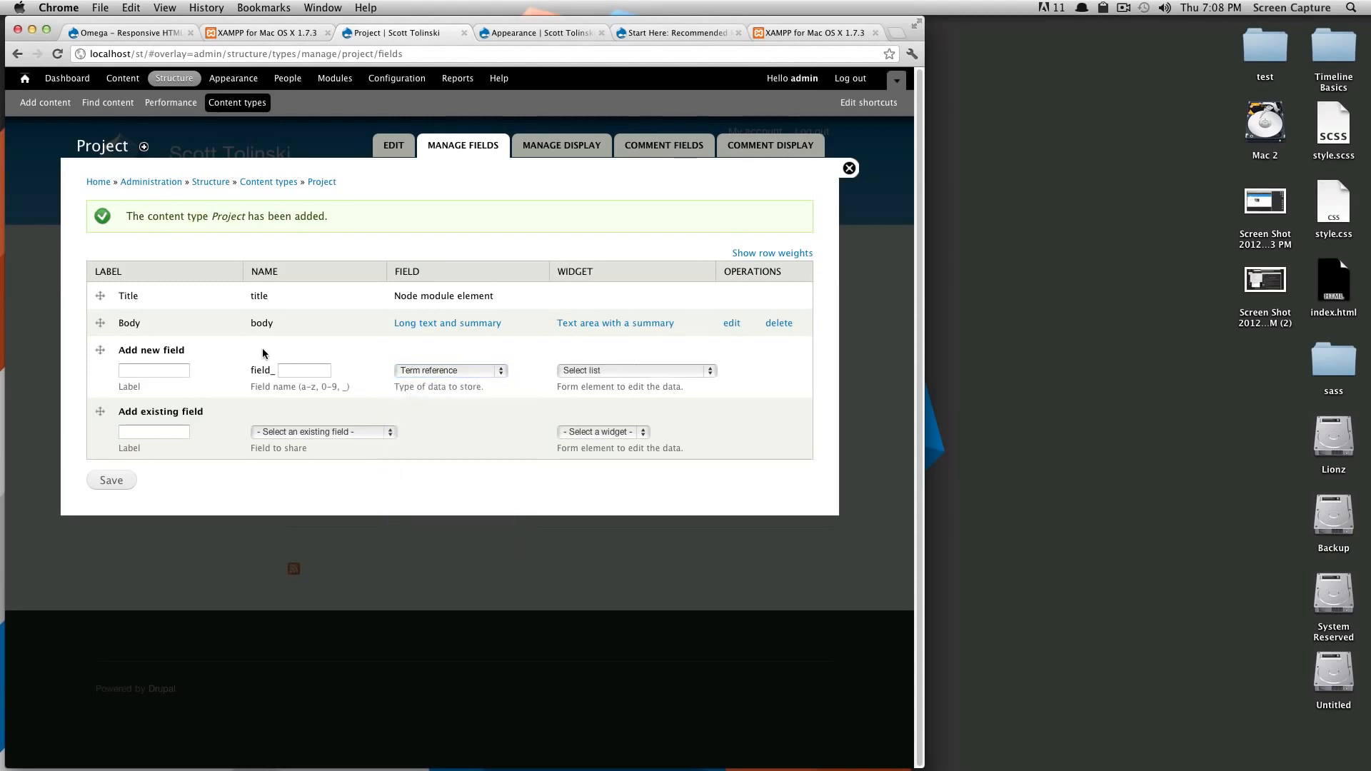
pyautogui.click(164, 371)
pyautogui.click(434, 372)
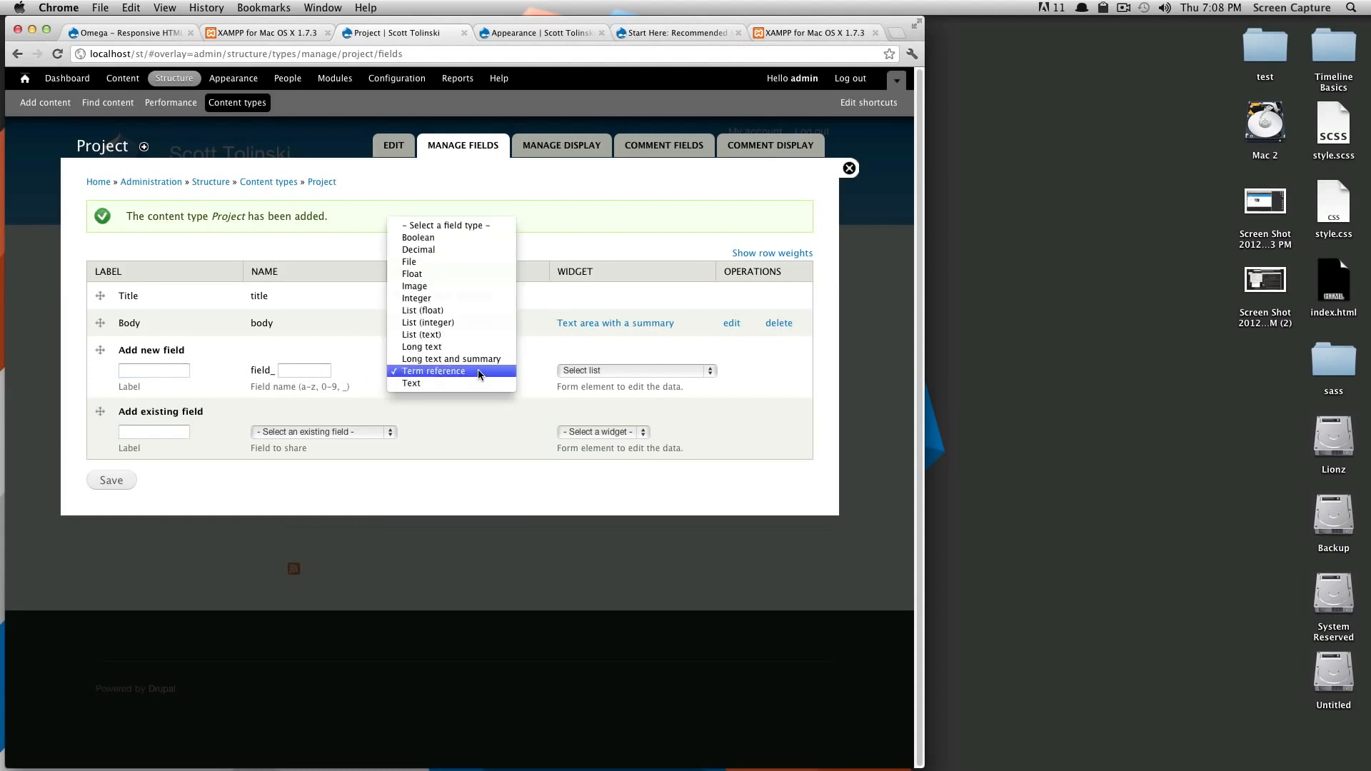
pyautogui.click(478, 370)
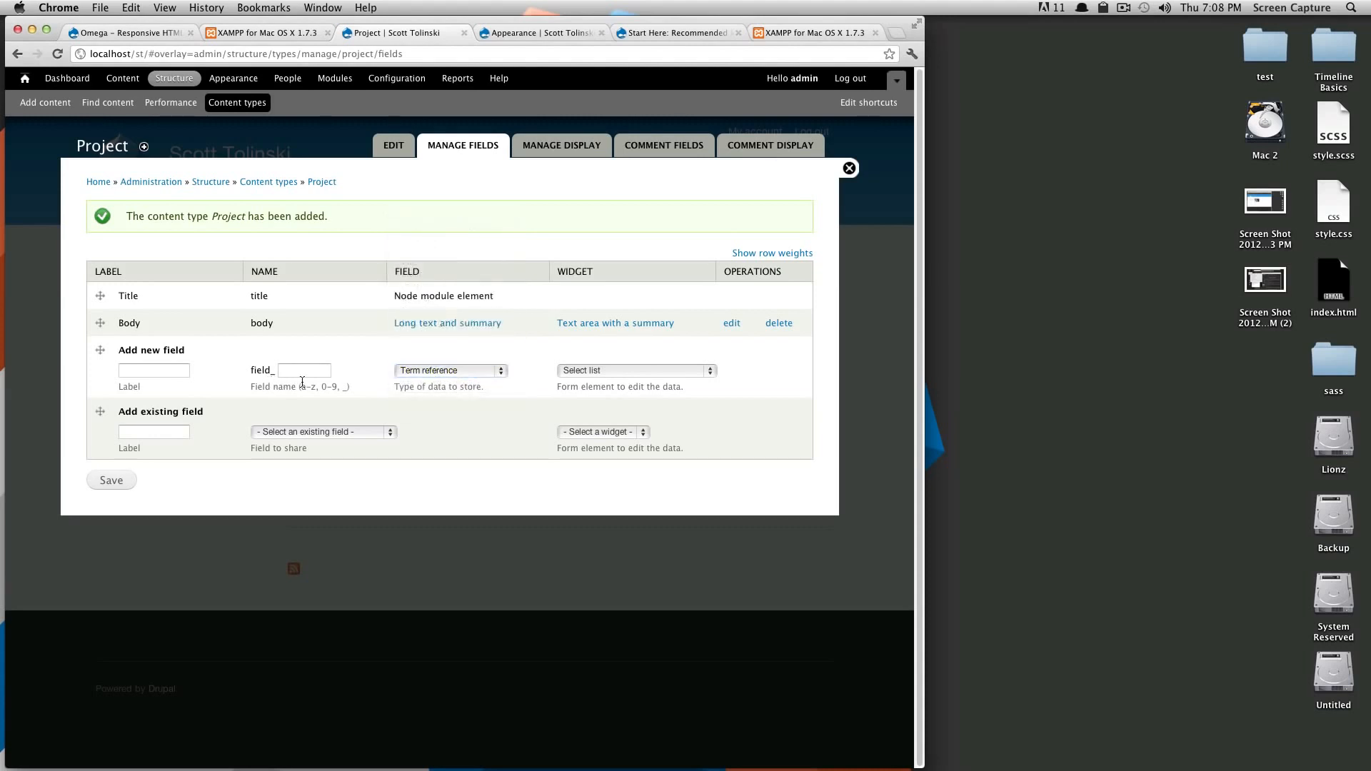
# Step: Give the new term reference field the field name "type" and the label "Project Type"
pyautogui.click(288, 372)
pyautogui.write('type')
pyautogui.click(165, 370)
pyautogui.write('Projec')
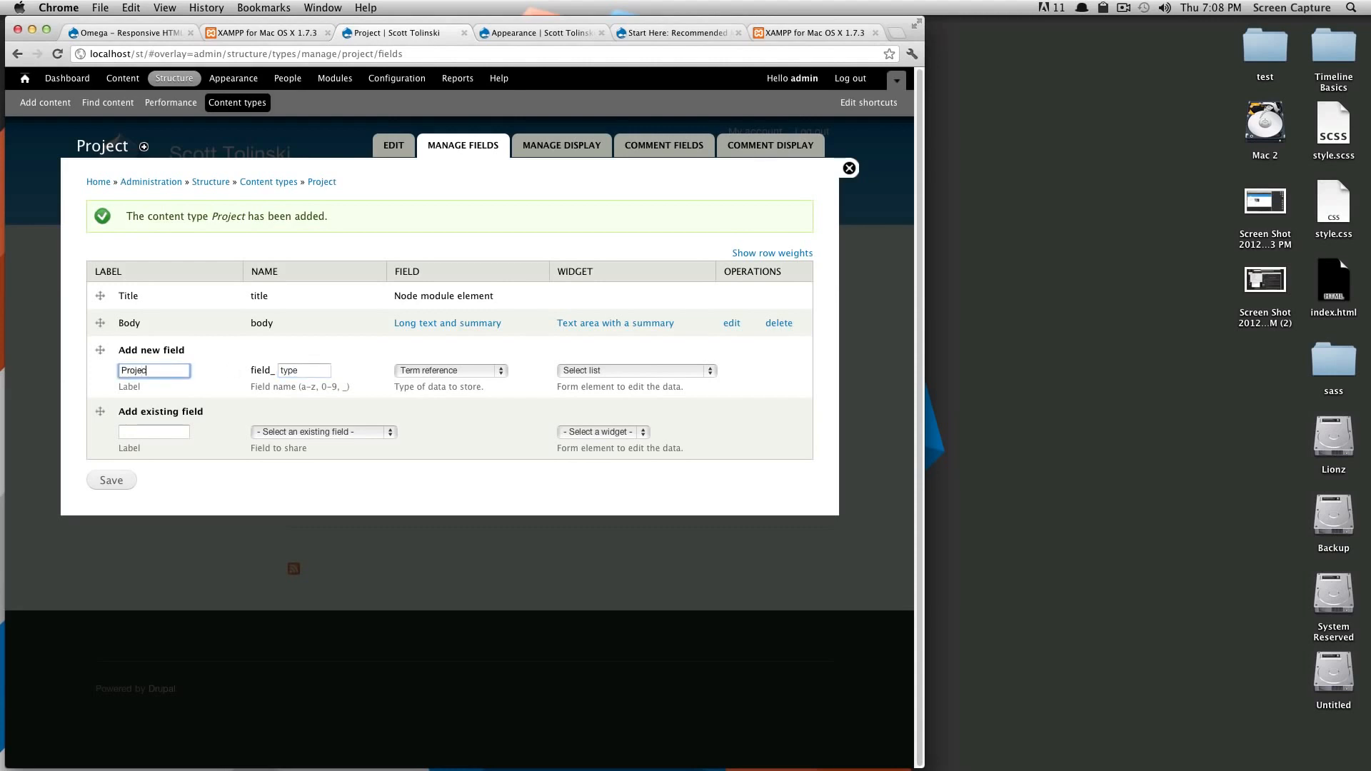
pyautogui.write('t Type')
pyautogui.click(293, 370)
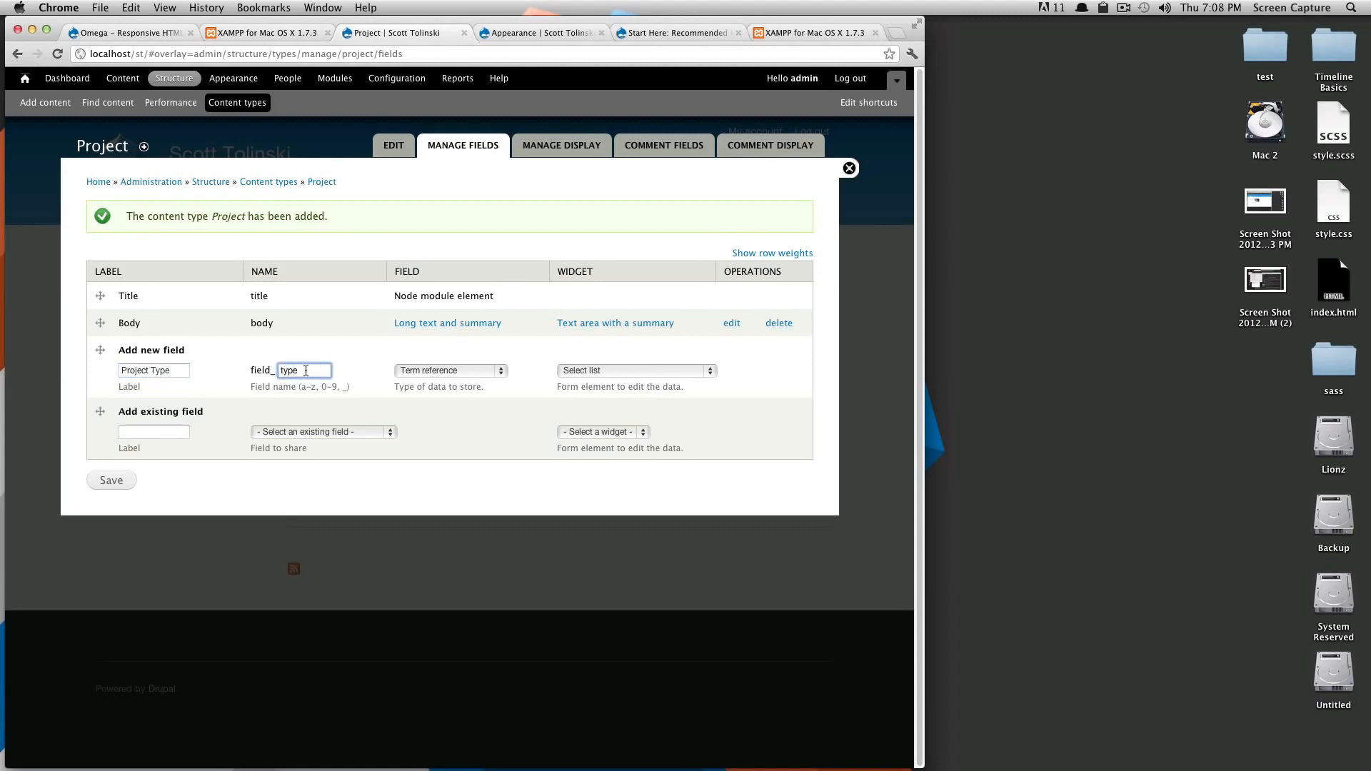
pyautogui.moveTo(278, 371); pyautogui.dragTo(298, 370)
pyautogui.click(168, 371)
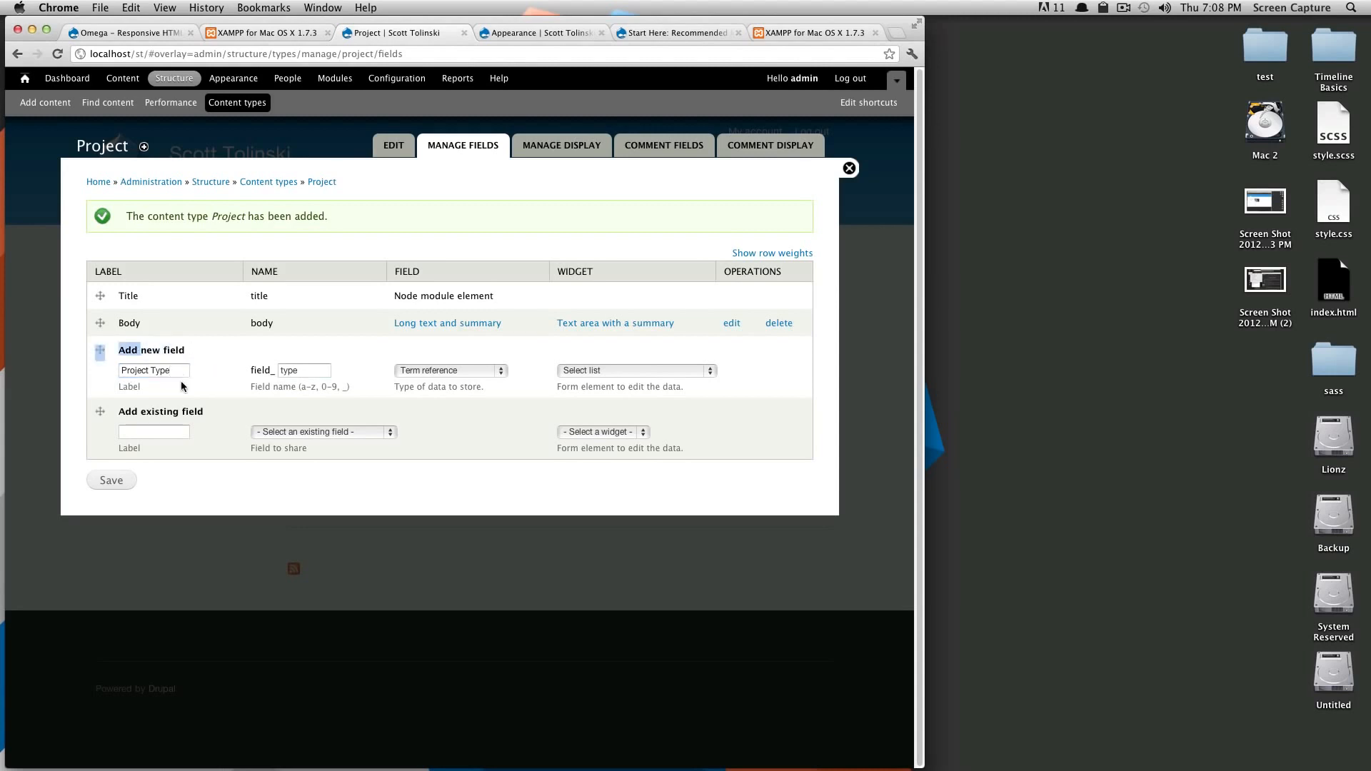
# Step: Choose the autocomplete term widget (tagging) as the form element for the new Project Type field
pyautogui.doubleClick(178, 370)
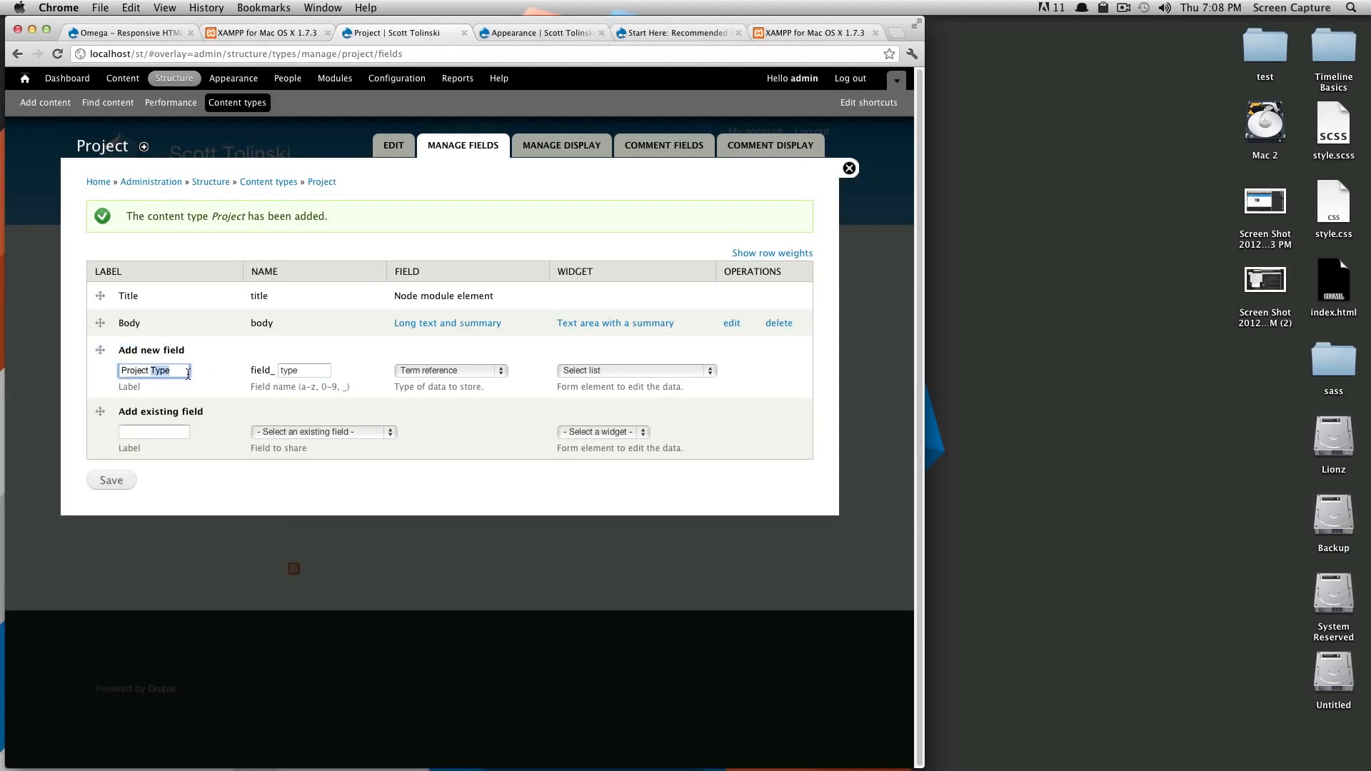
pyautogui.press('super+a')
pyautogui.click(507, 369)
pyautogui.click(633, 370)
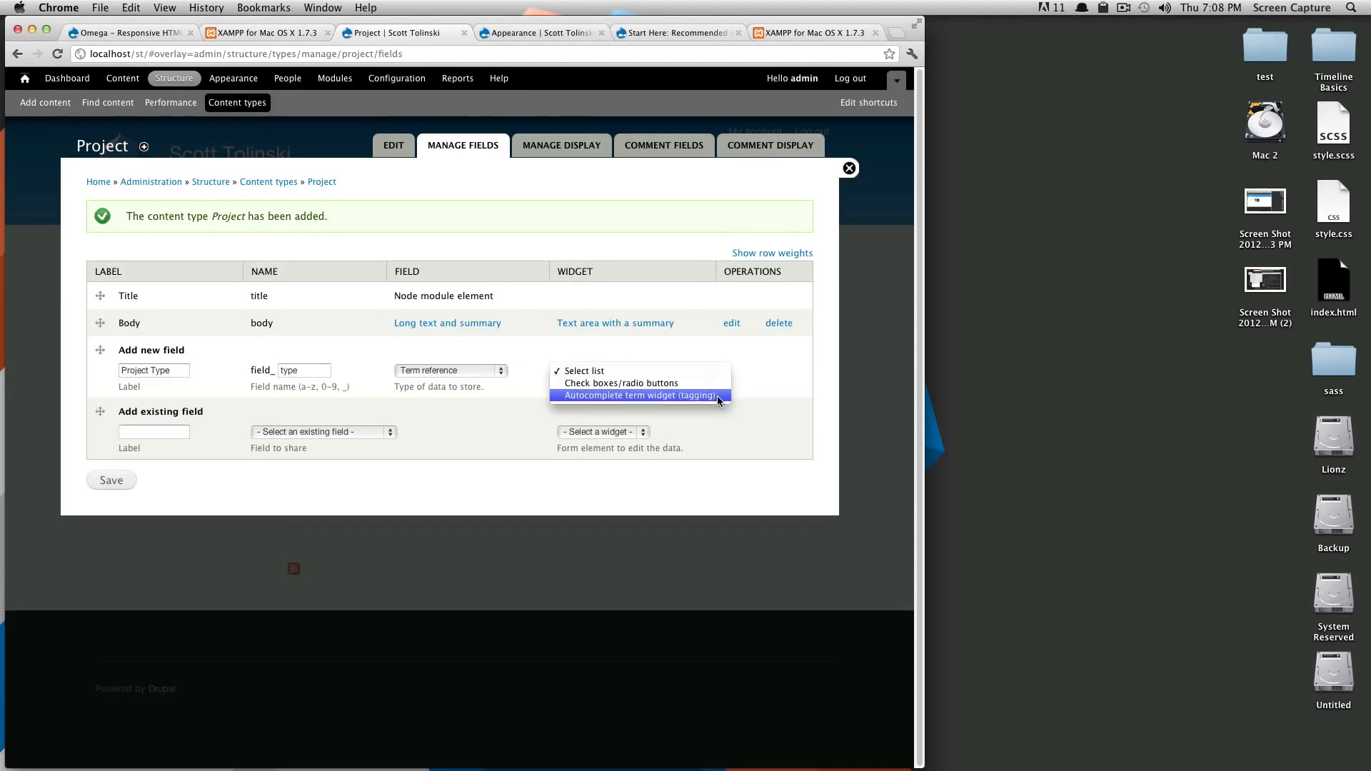
pyautogui.click(717, 397)
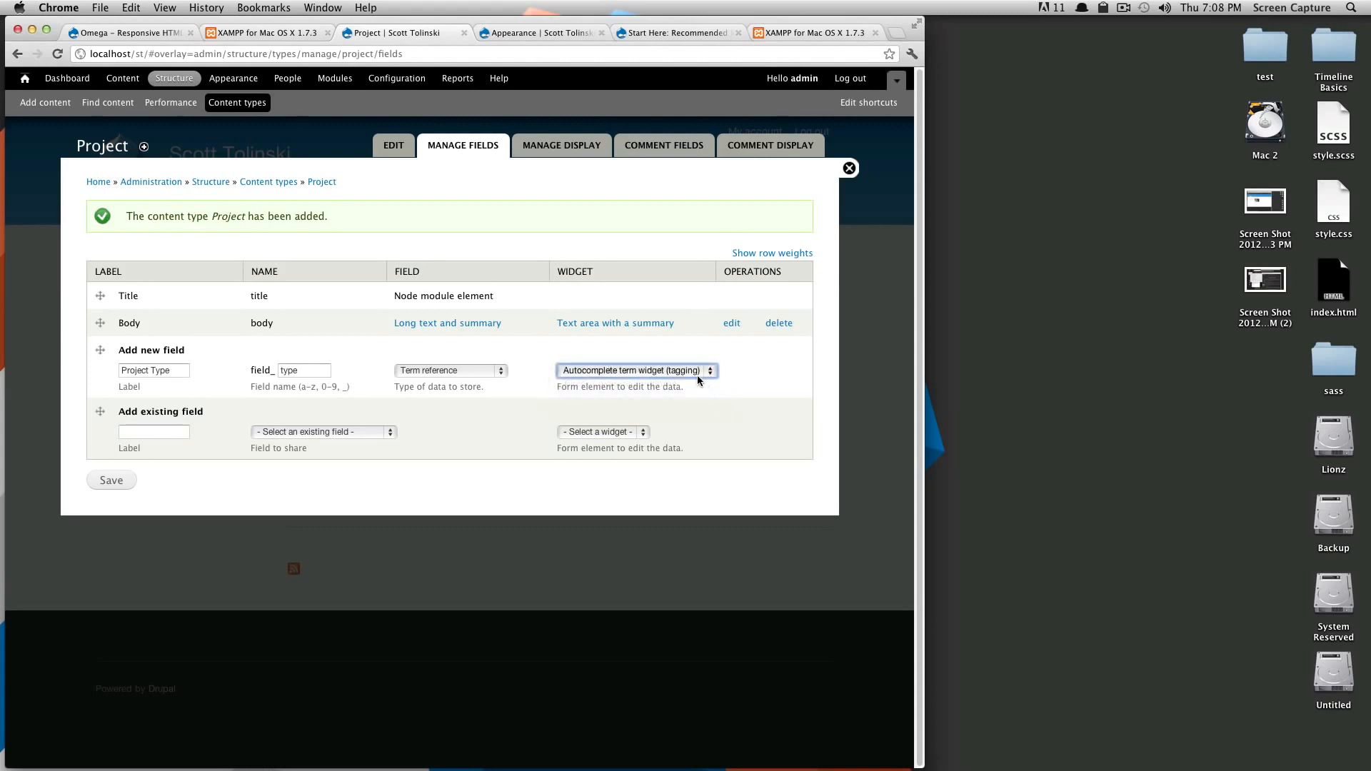
pyautogui.click(670, 369)
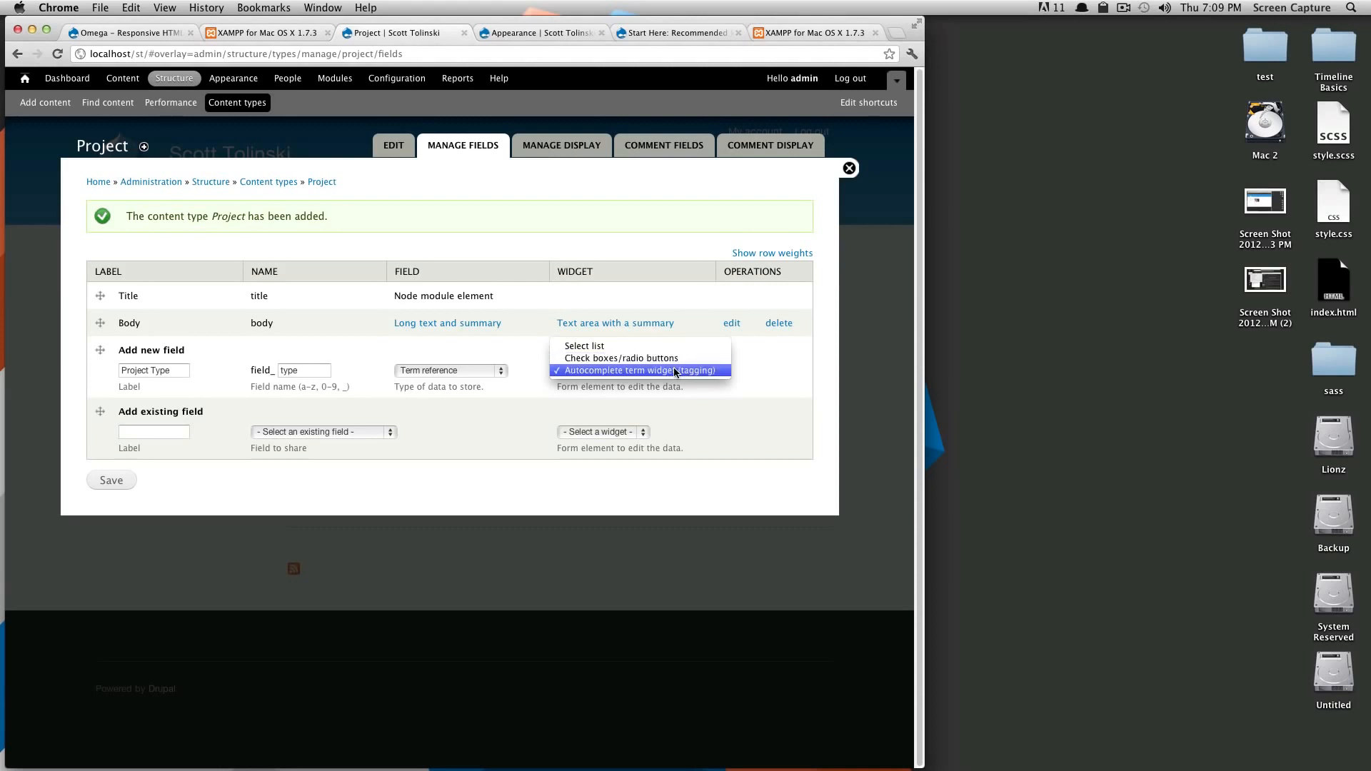
pyautogui.click(670, 370)
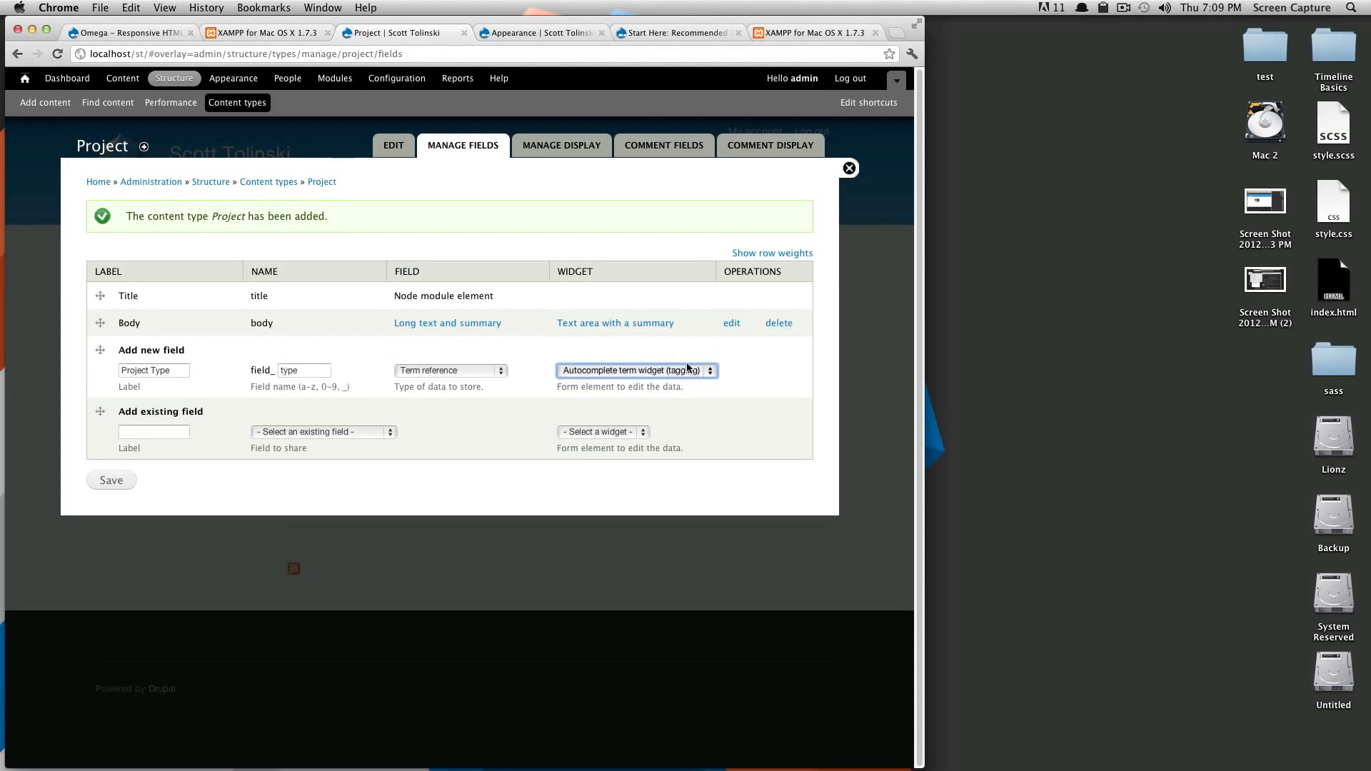
# Step: Move the new Project Type field above Body in the field order and save the fields
pyautogui.moveTo(97, 340); pyautogui.dragTo(92, 315)
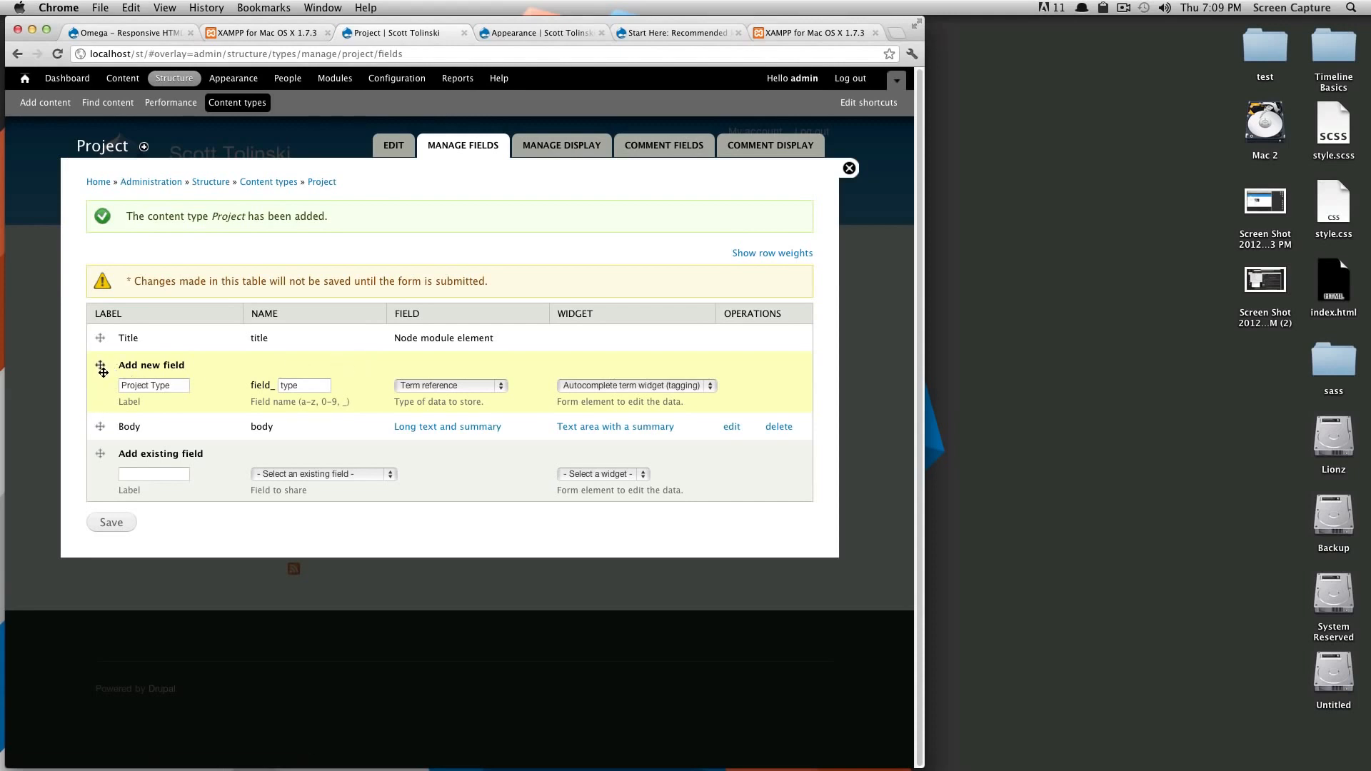
pyautogui.click(108, 519)
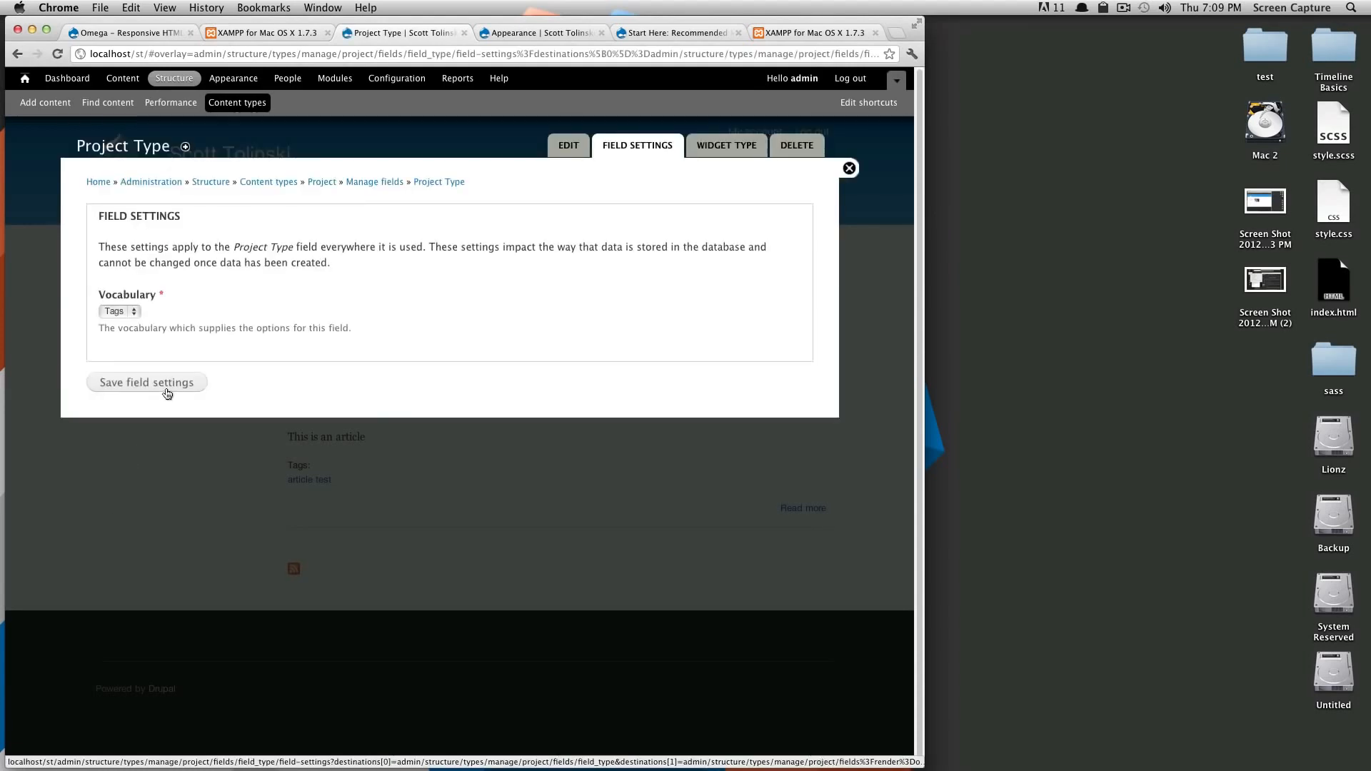
# Step: Keep Tags as the vocabulary supplying the Project Type field's options and save the field settings
pyautogui.click(140, 314)
pyautogui.click(171, 315)
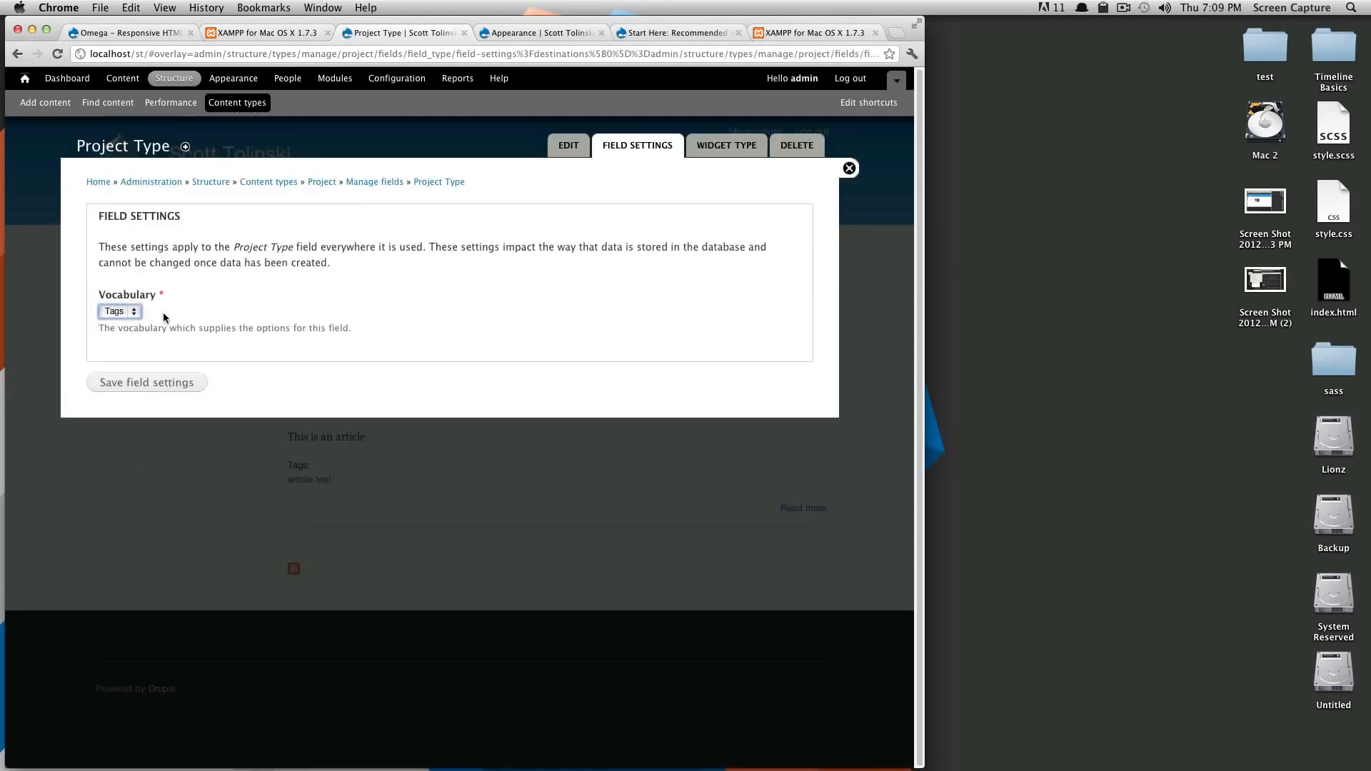
pyautogui.click(132, 315)
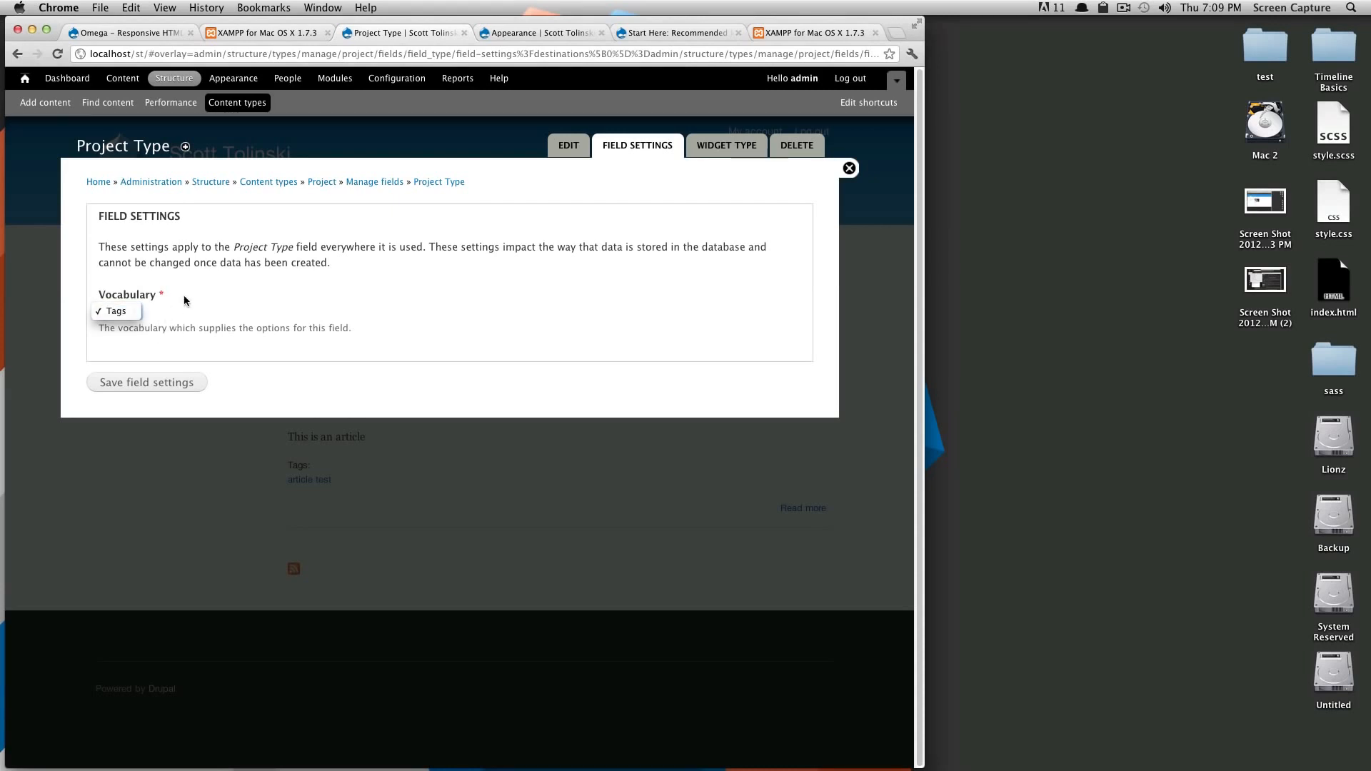
pyautogui.click(149, 346)
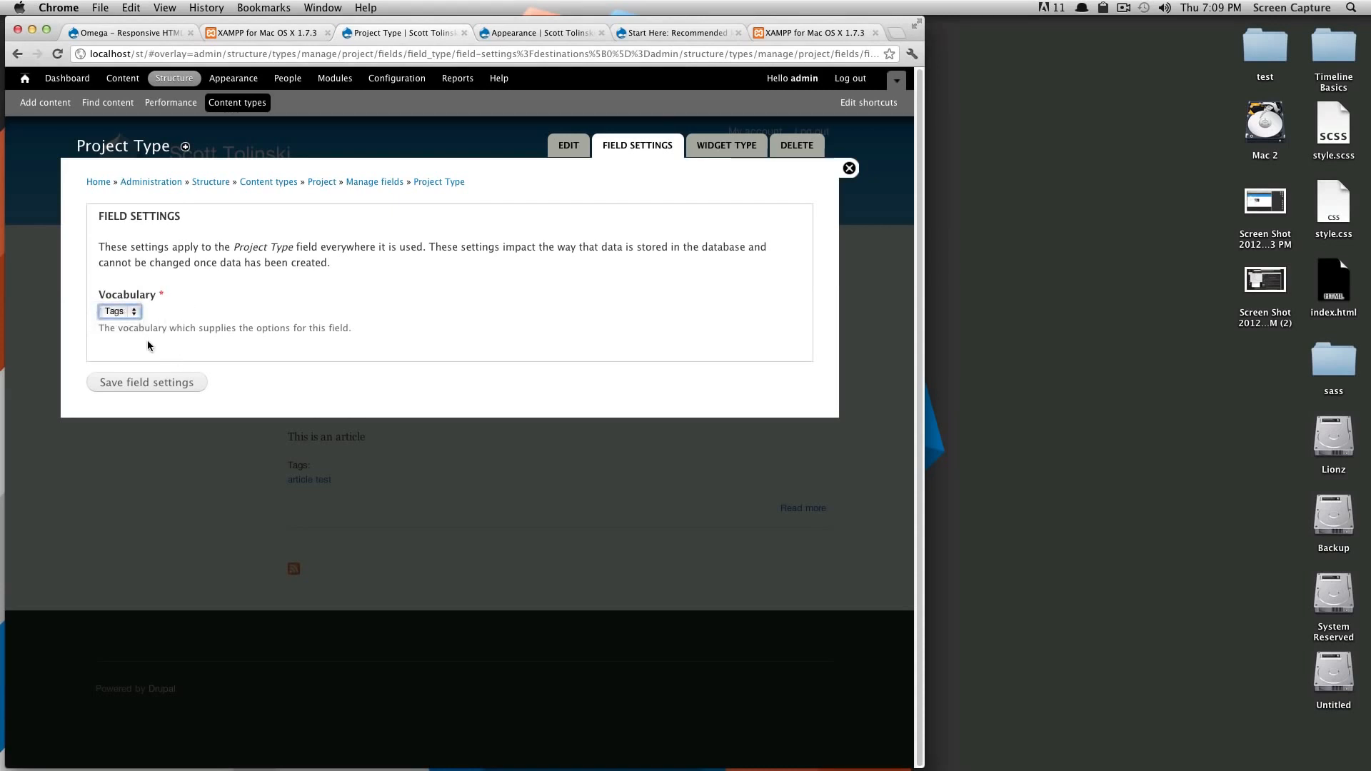
pyautogui.click(135, 383)
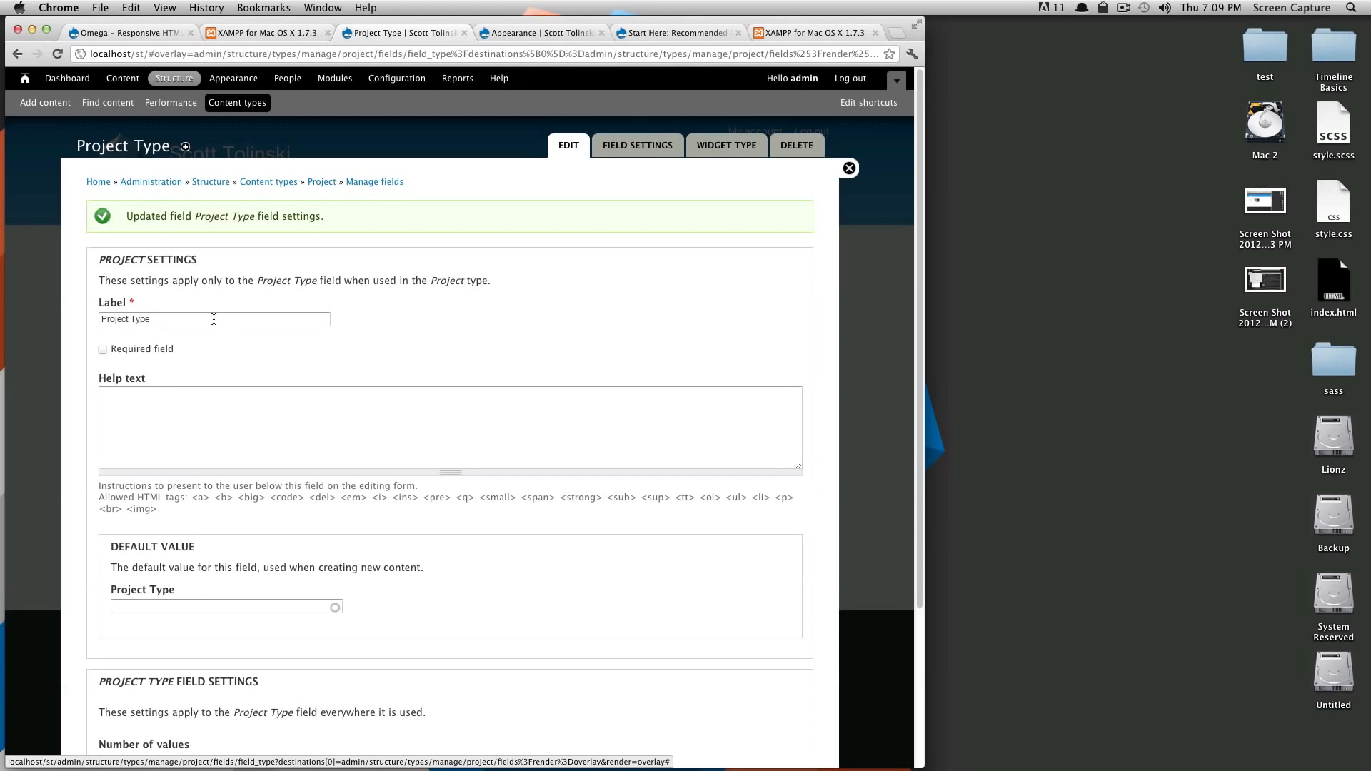
# Step: Look through the Project Type field's label, help text and default value settings
pyautogui.scroll(-6, 213, 319)
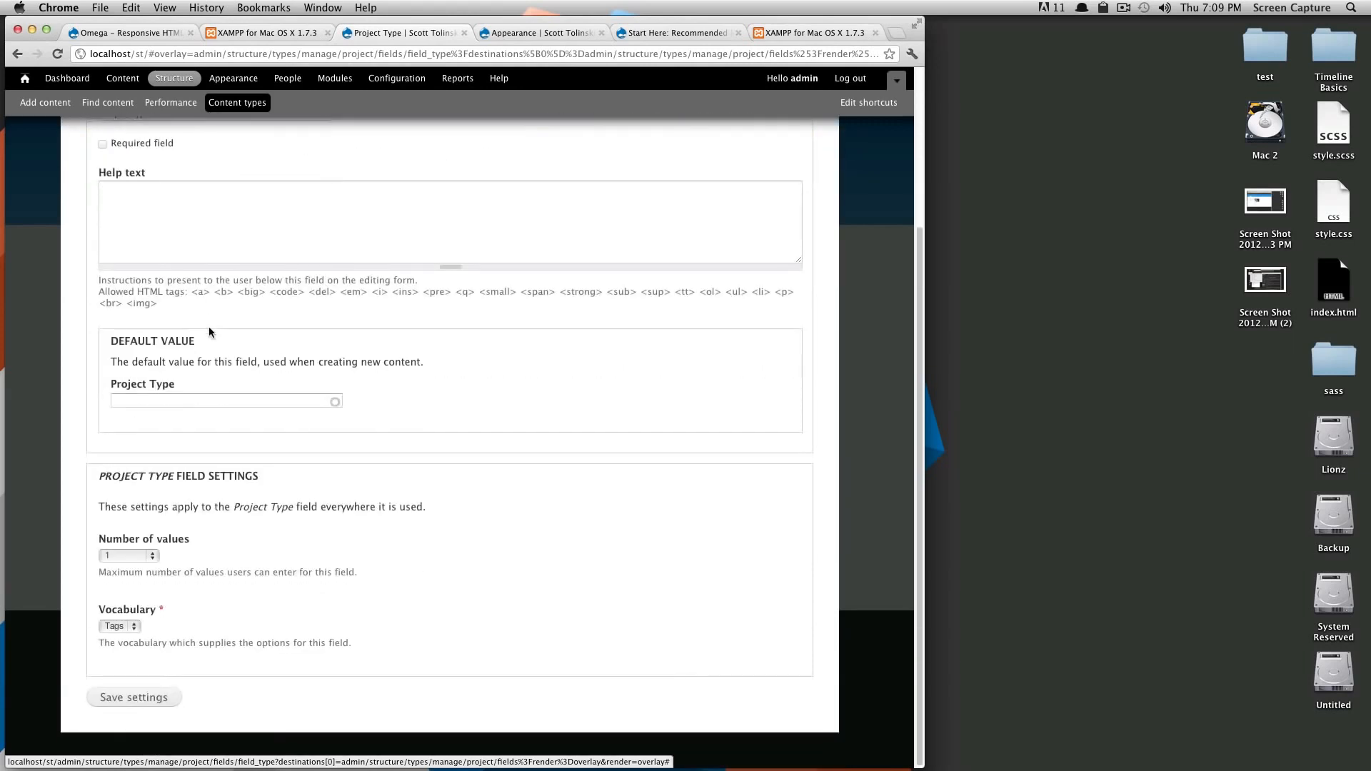
pyautogui.scroll(6, 208, 327)
pyautogui.tripleClick(201, 325)
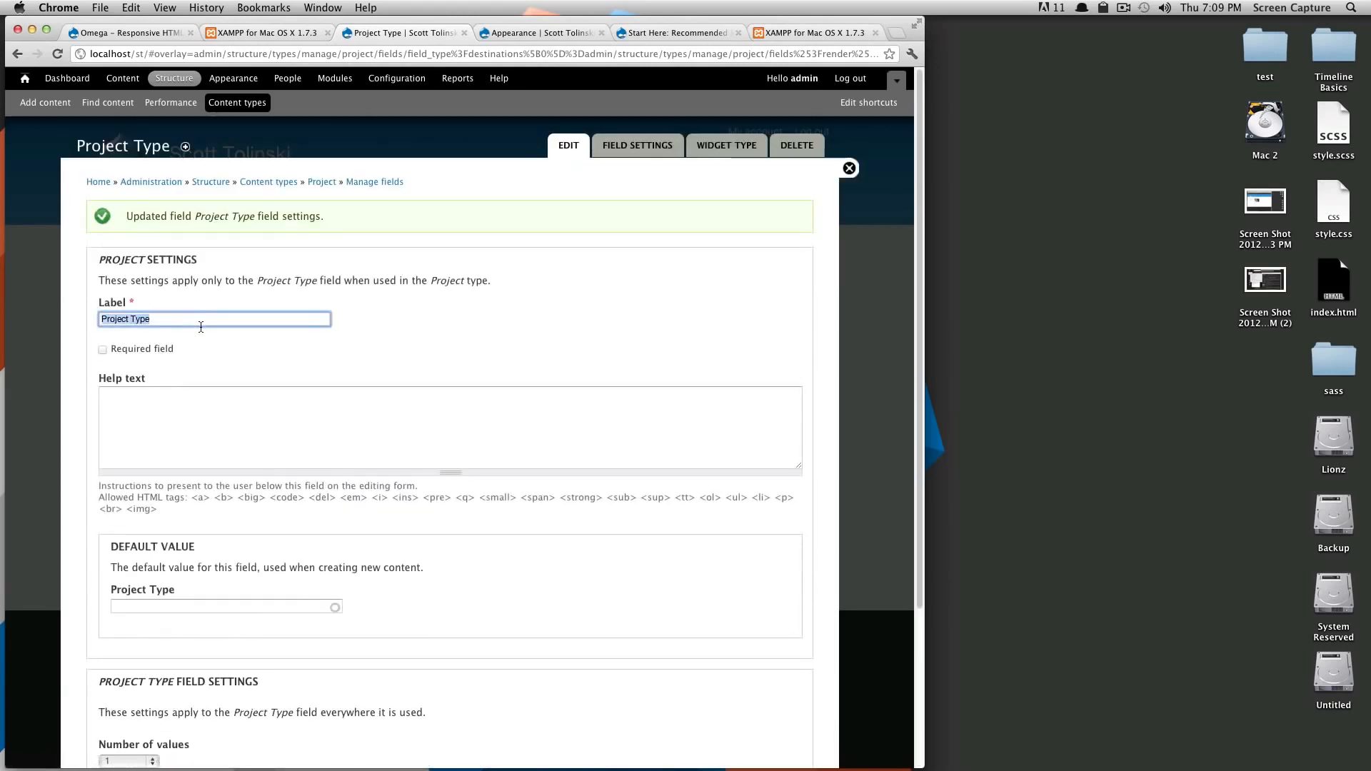
pyautogui.scroll(-4, 230, 369)
pyautogui.click(297, 281)
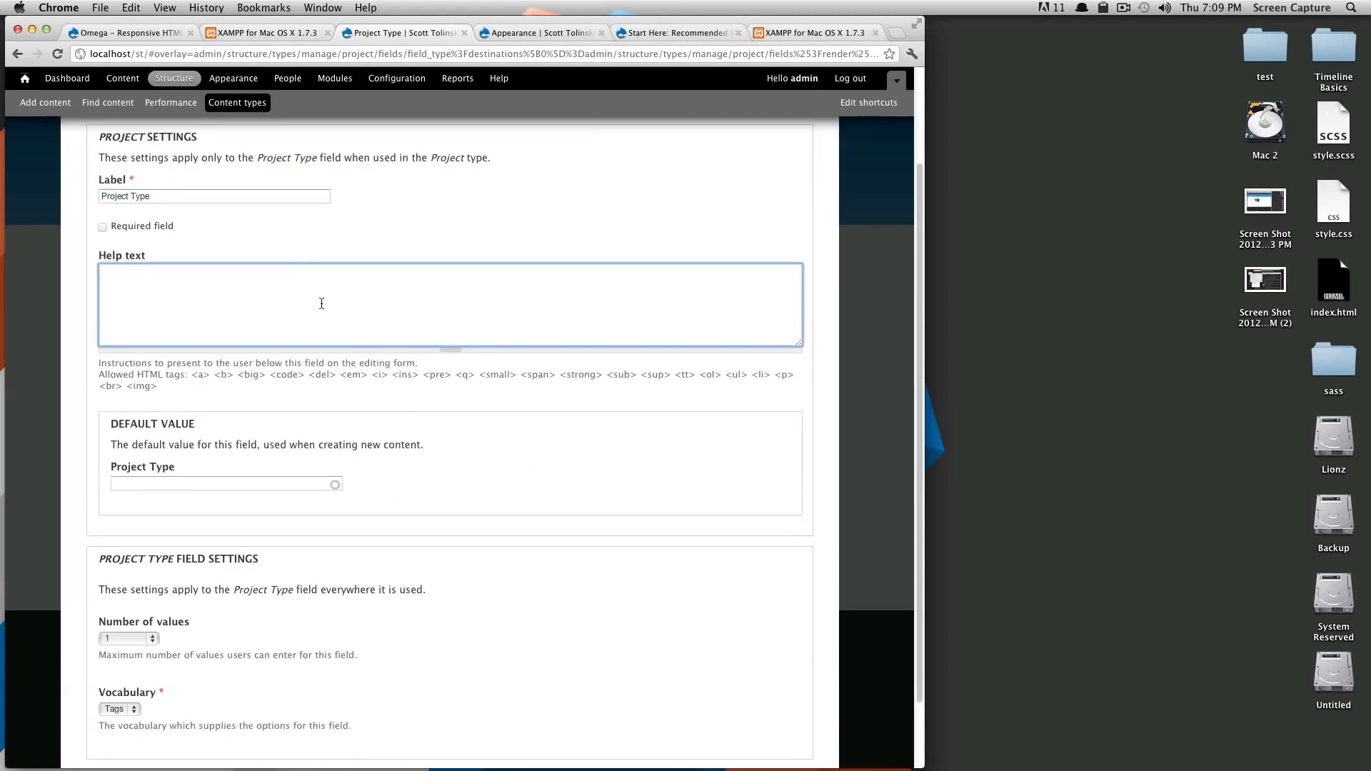
pyautogui.scroll(-2, 327, 305)
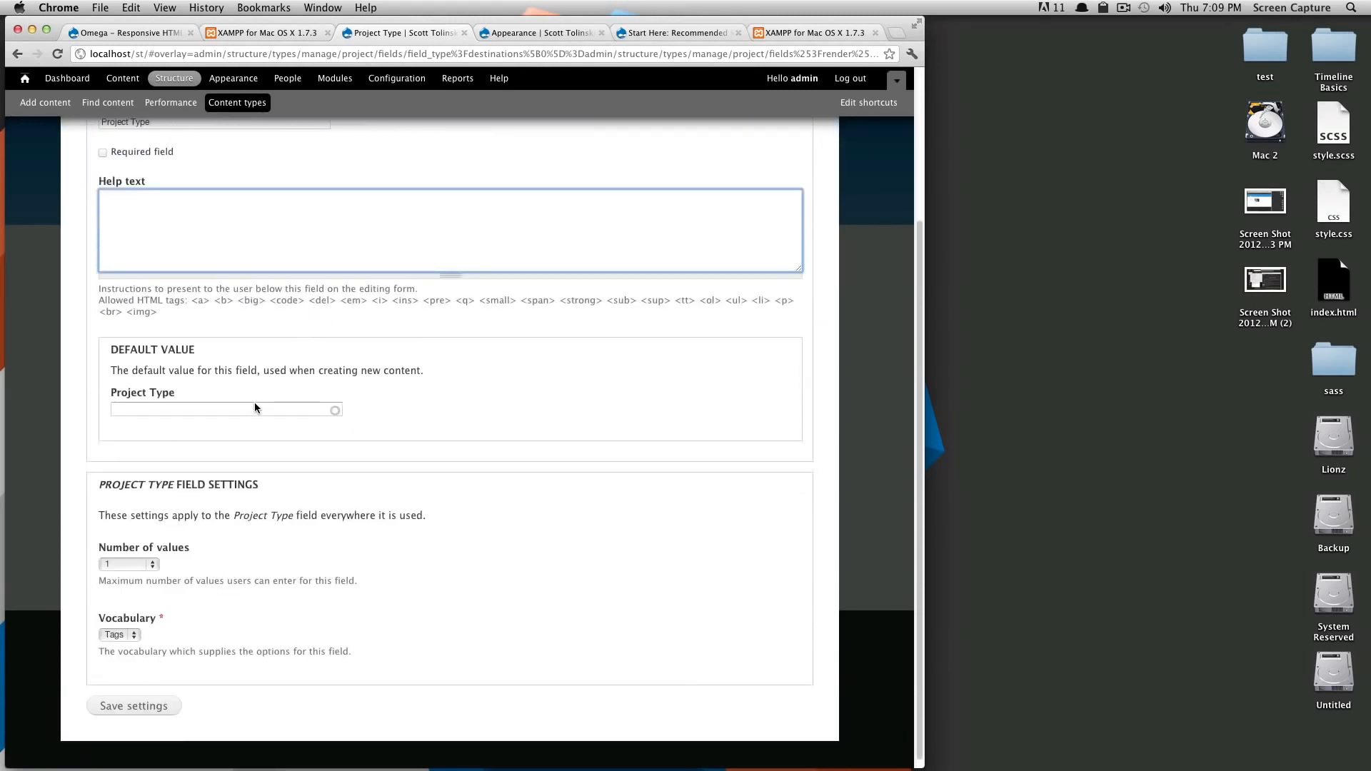
pyautogui.scroll(-1, 251, 418)
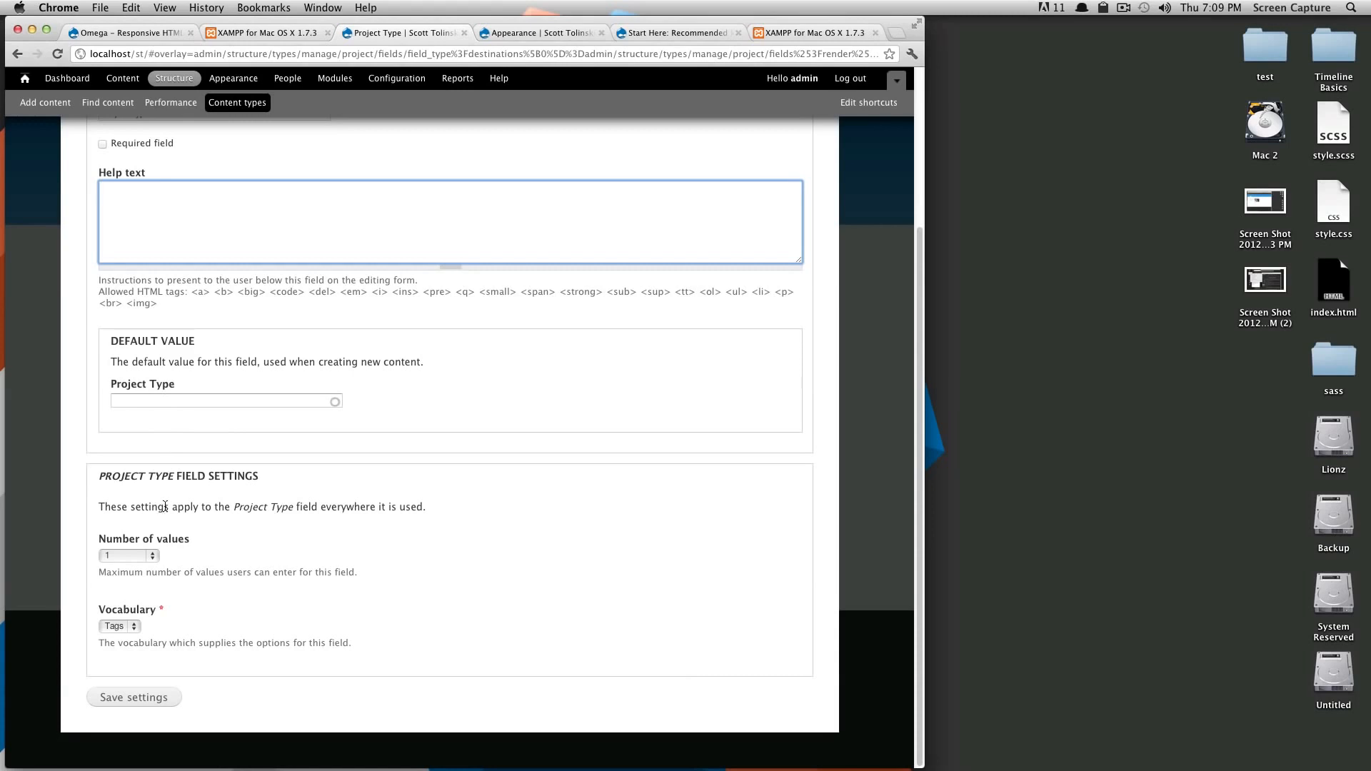
# Step: Keep the number of values at 1 and the vocabulary on Tags, and save the Project Type settings
pyautogui.click(147, 554)
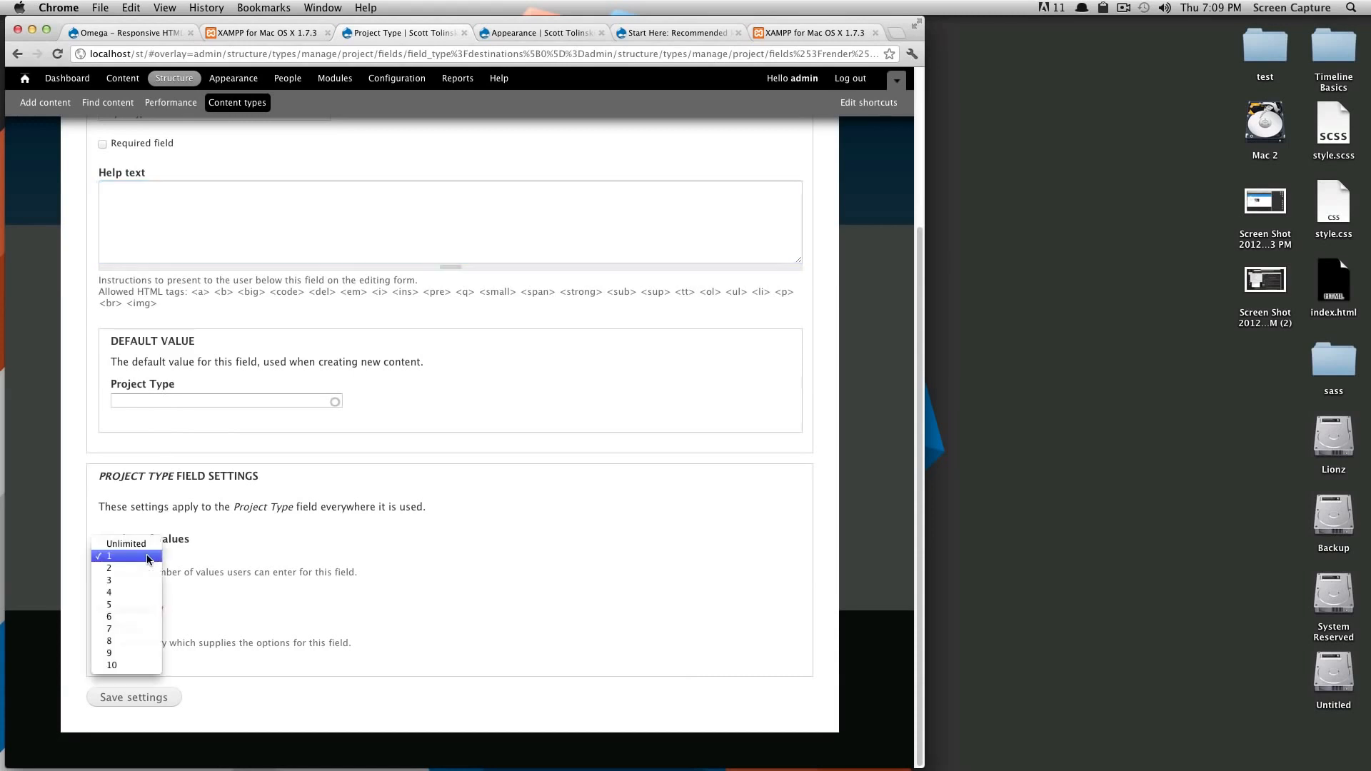
pyautogui.click(148, 555)
pyautogui.click(143, 554)
pyautogui.click(197, 555)
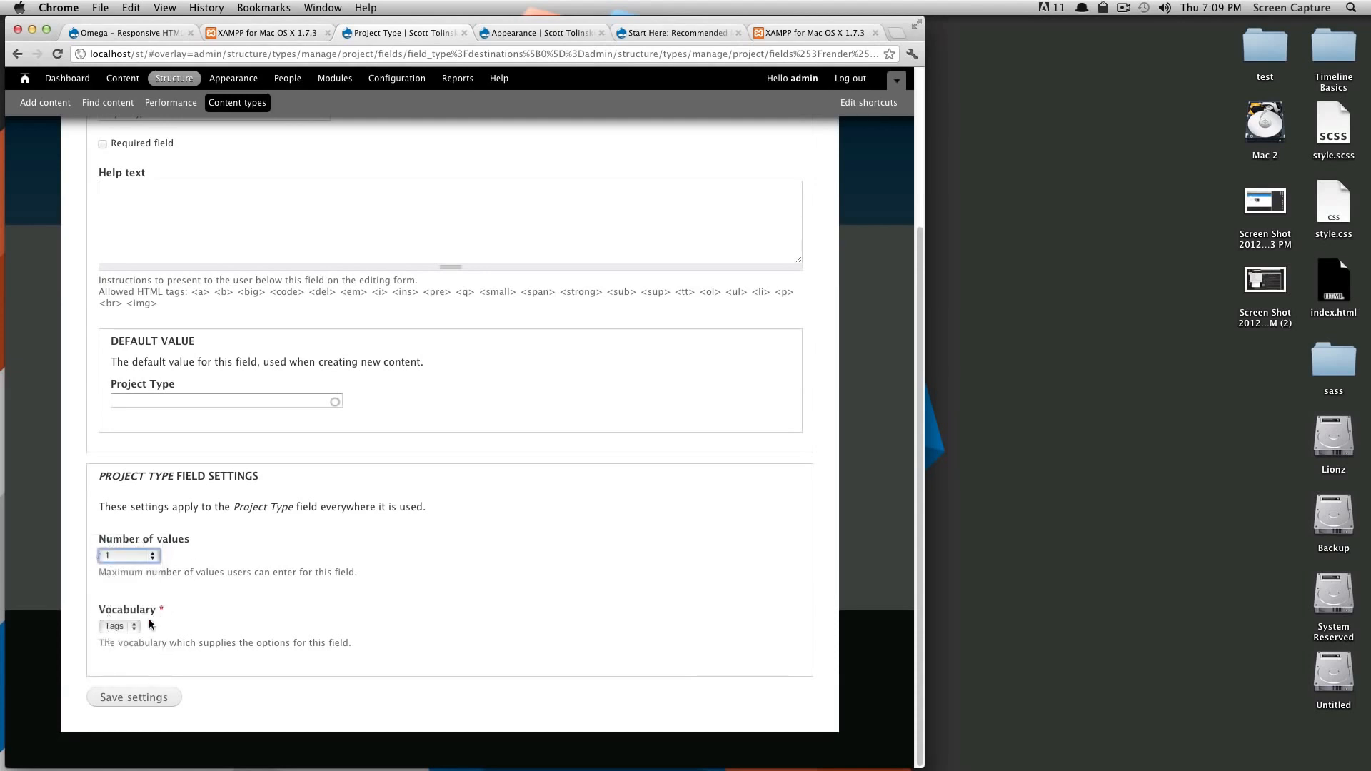
pyautogui.click(133, 627)
pyautogui.click(214, 618)
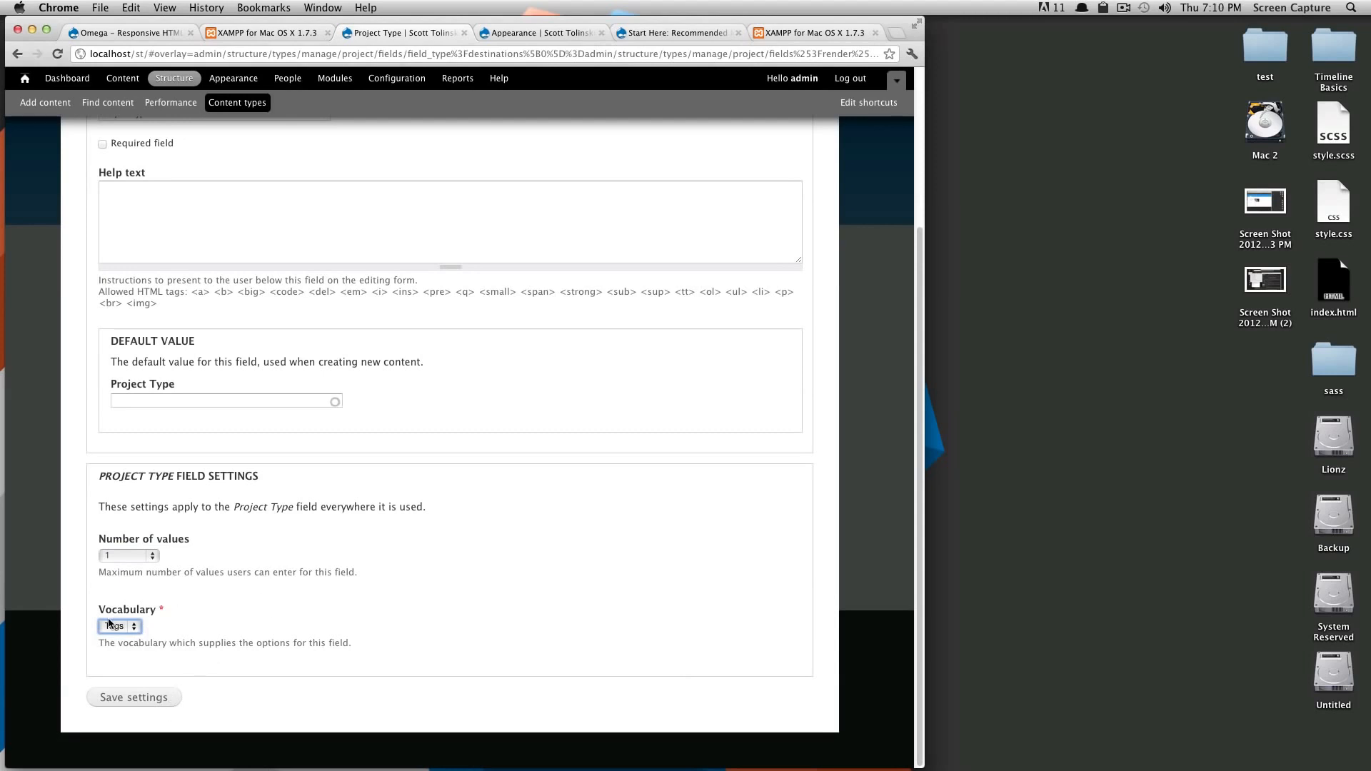
pyautogui.click(152, 703)
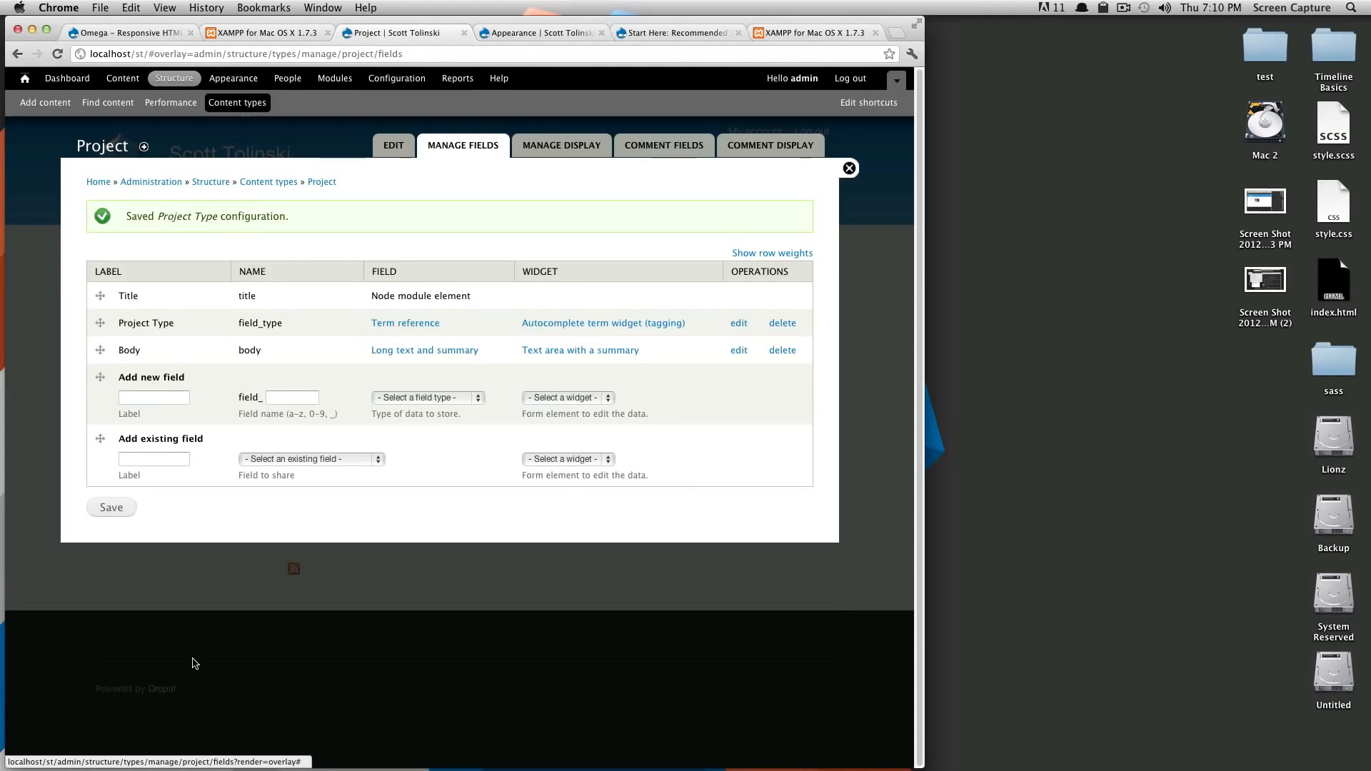
# Step: Leave the field management, start a new Project content item and title it "My First Project"
pyautogui.click(849, 168)
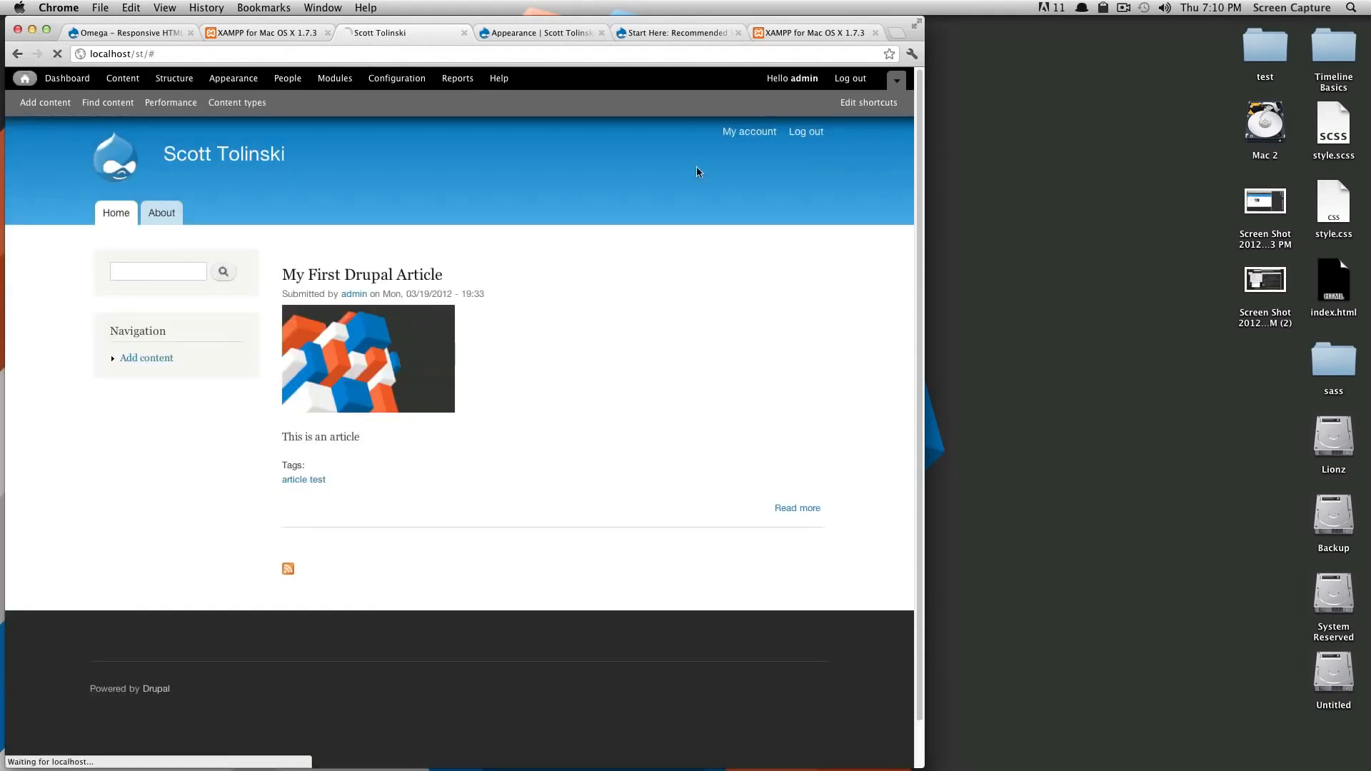
pyautogui.click(55, 104)
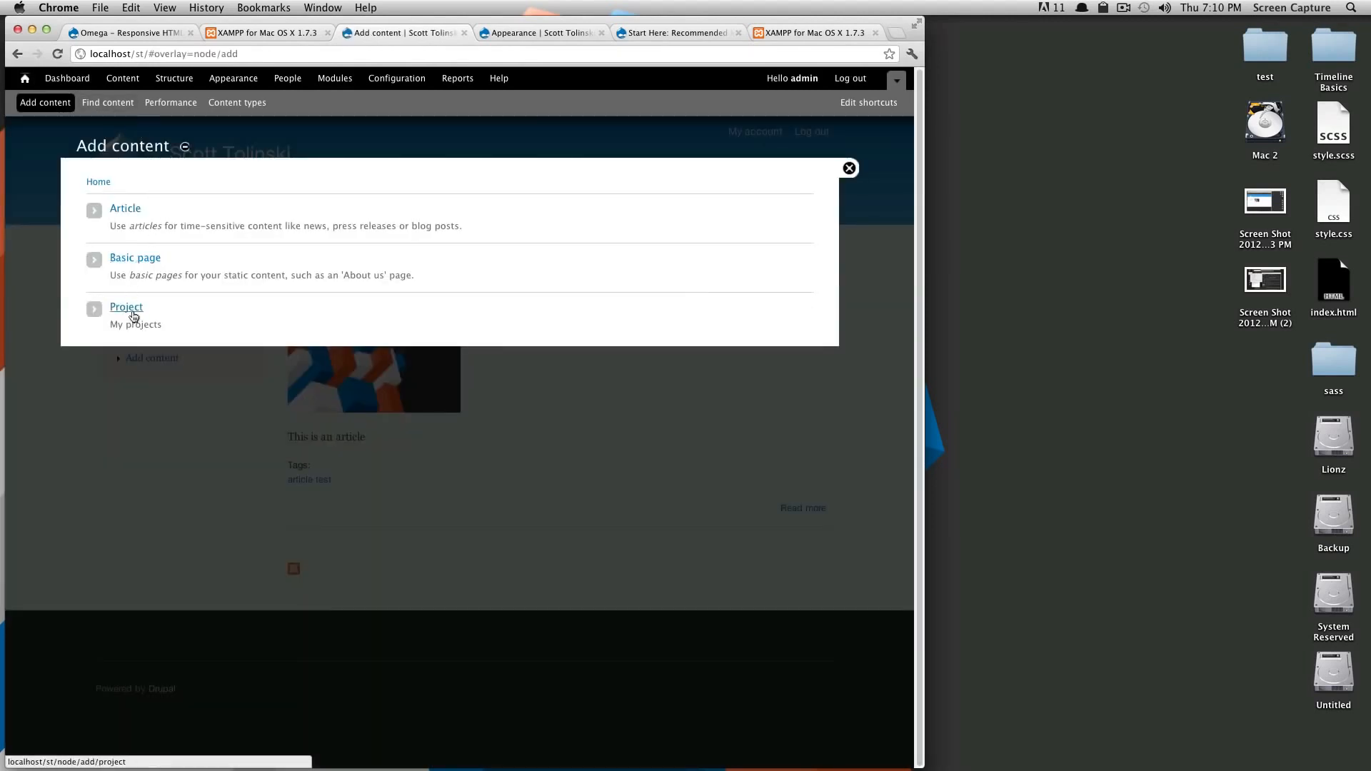
pyautogui.click(134, 315)
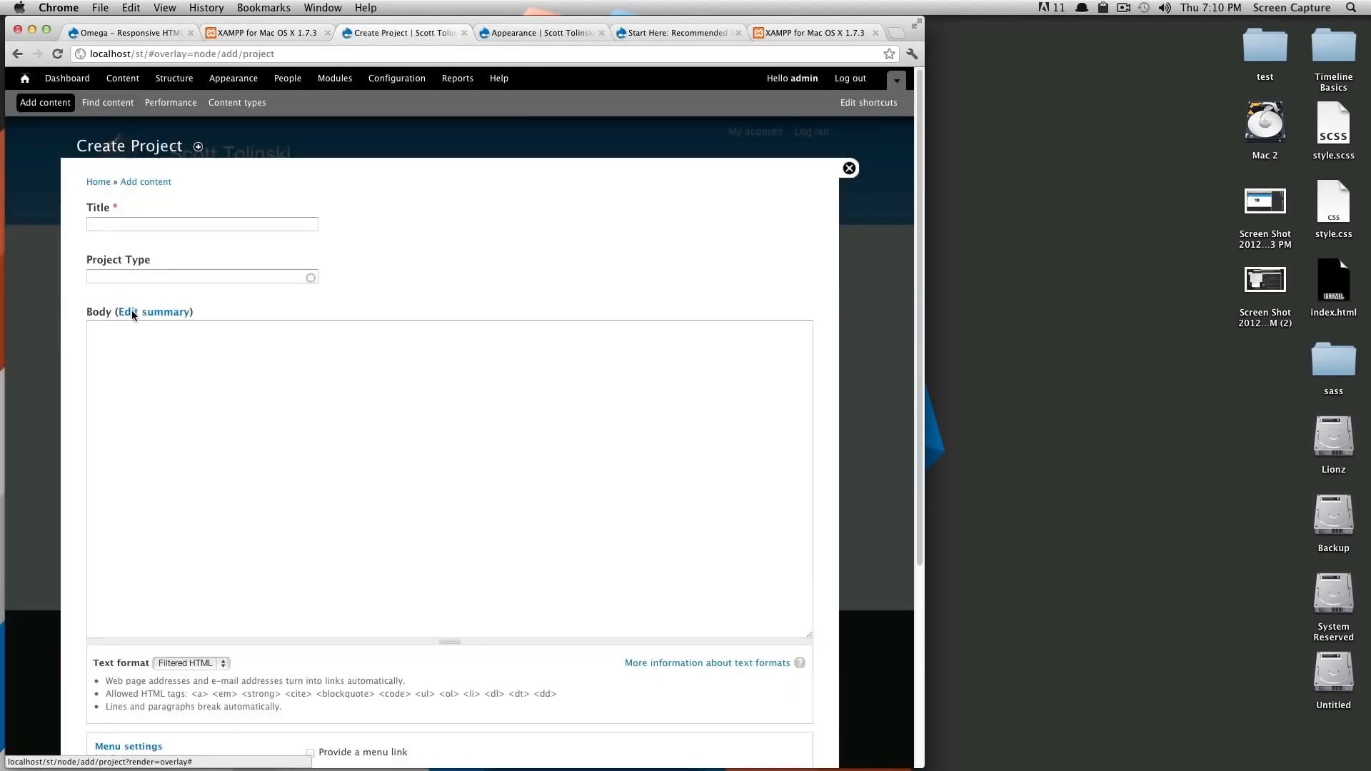
pyautogui.click(157, 211)
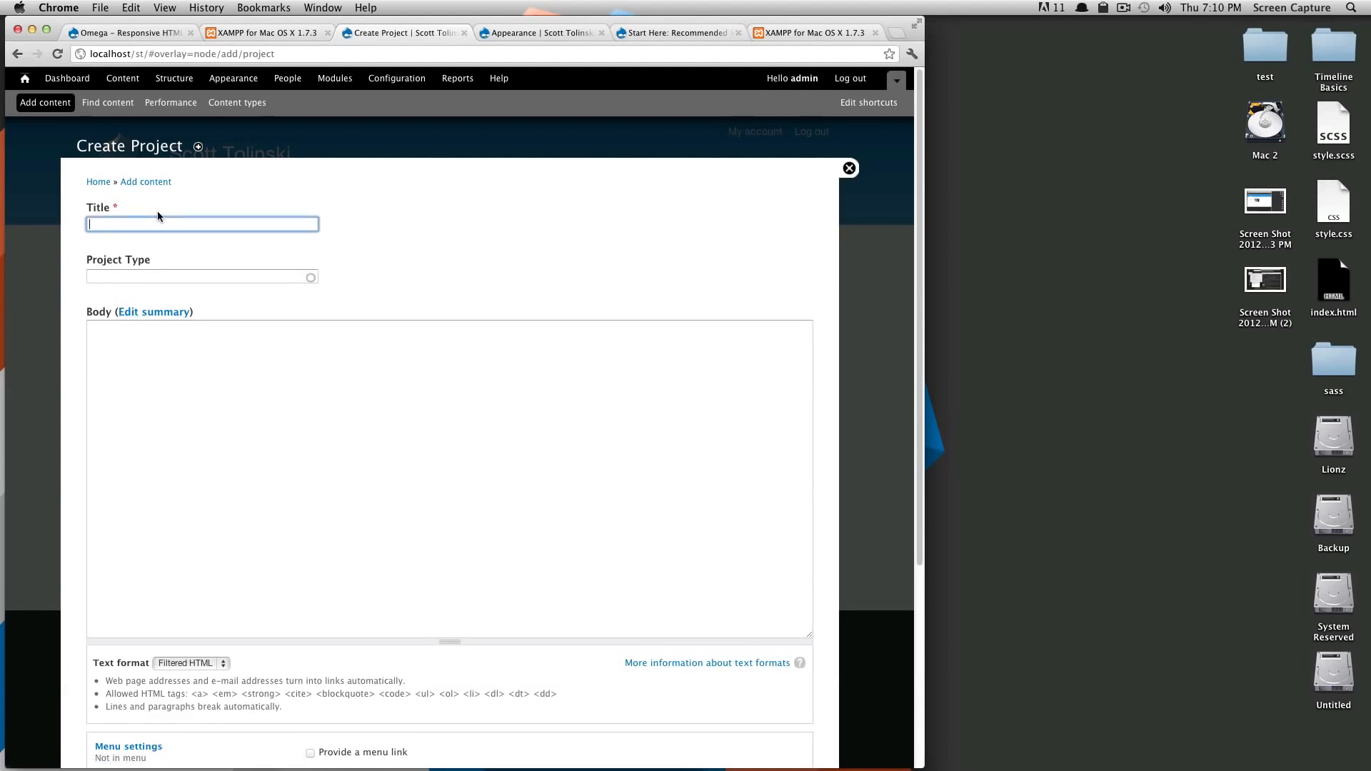
pyautogui.write('My ')
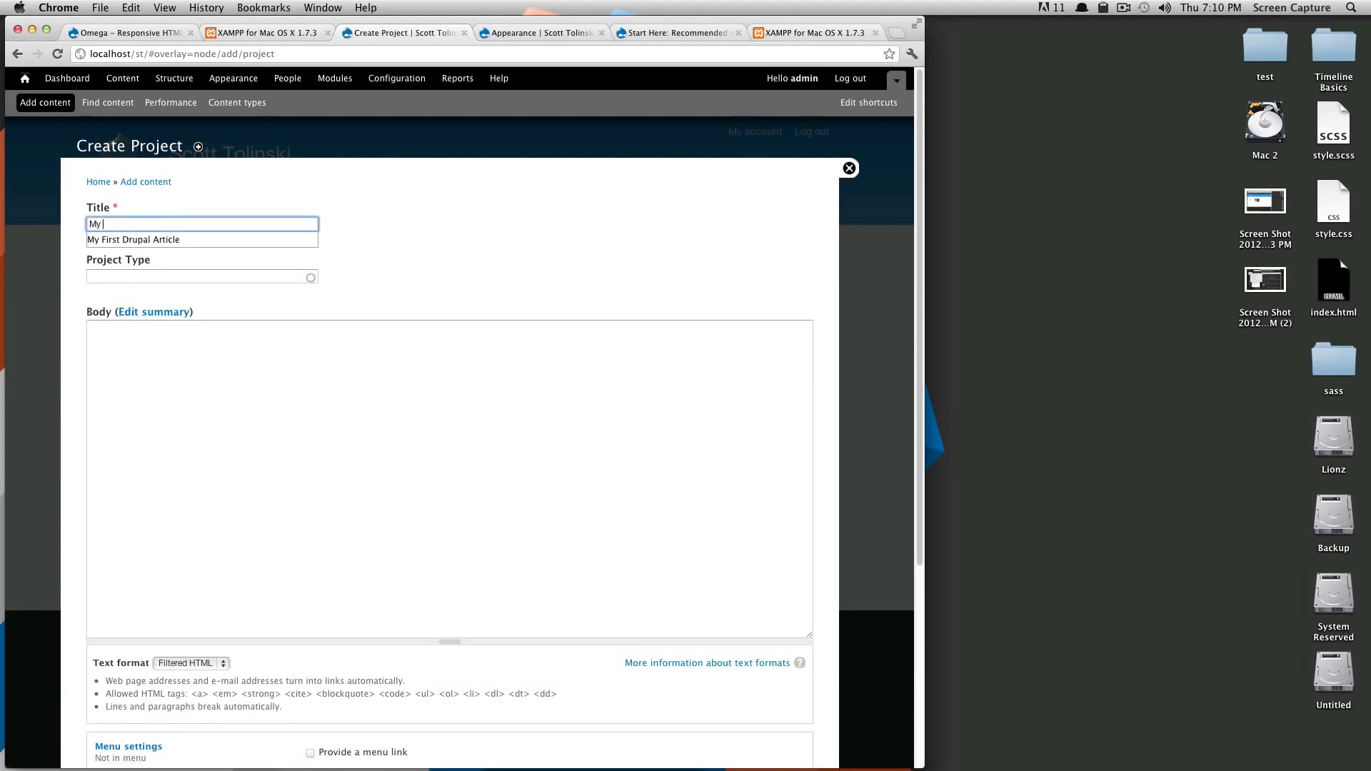
pyautogui.write('First Project')
pyautogui.press('Tab')
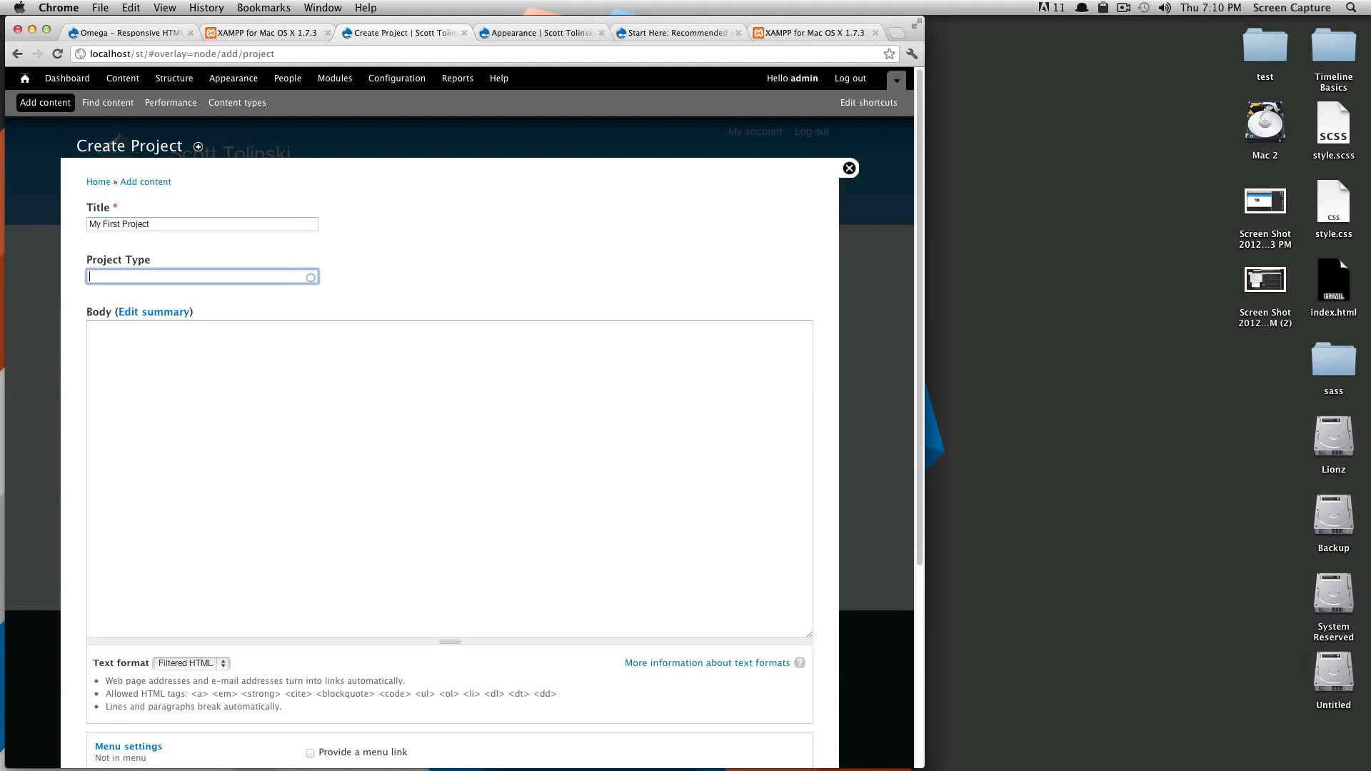
# Step: Enter "video" as the project type and "Body Text" as the body of the new project
pyautogui.write('video')
pyautogui.press('Tab')
pyautogui.press('Tab')
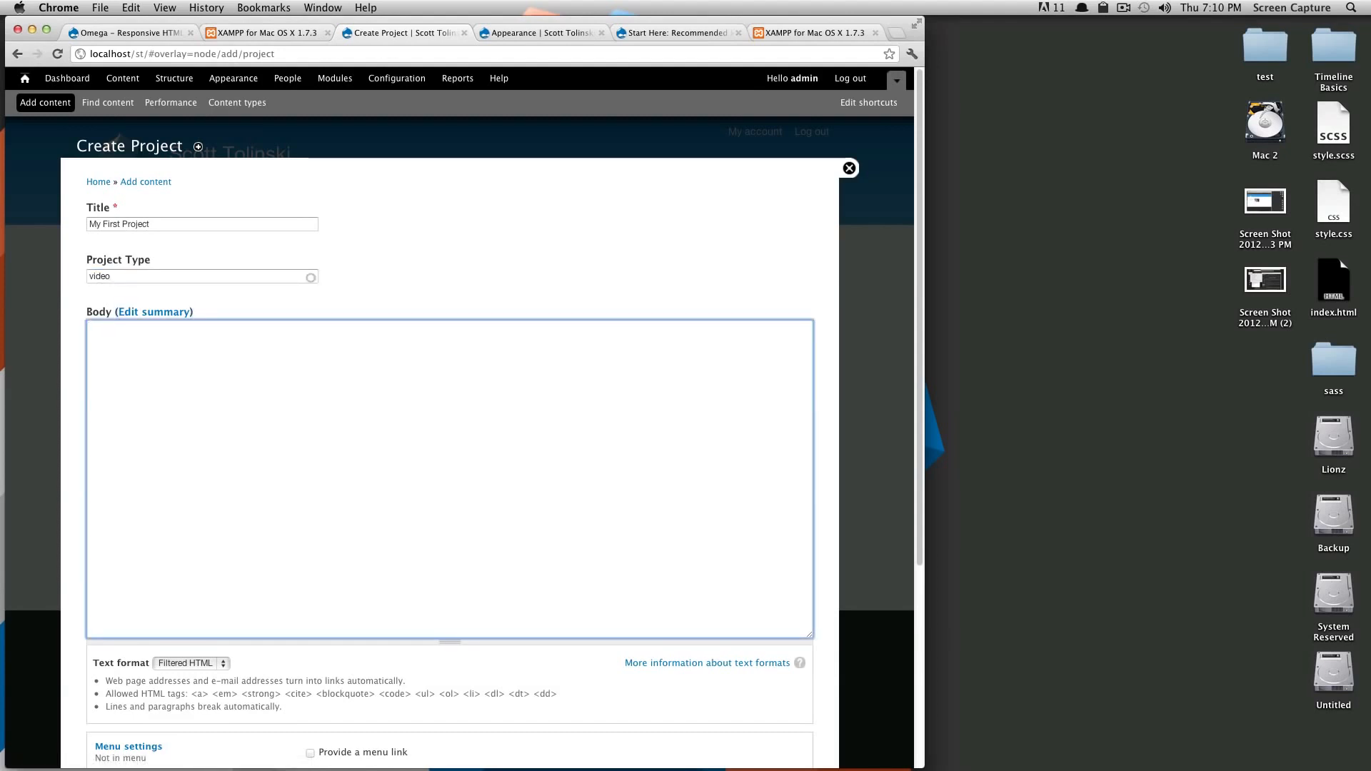
pyautogui.write('Body ')
pyautogui.write('Tet')
pyautogui.write('xt')
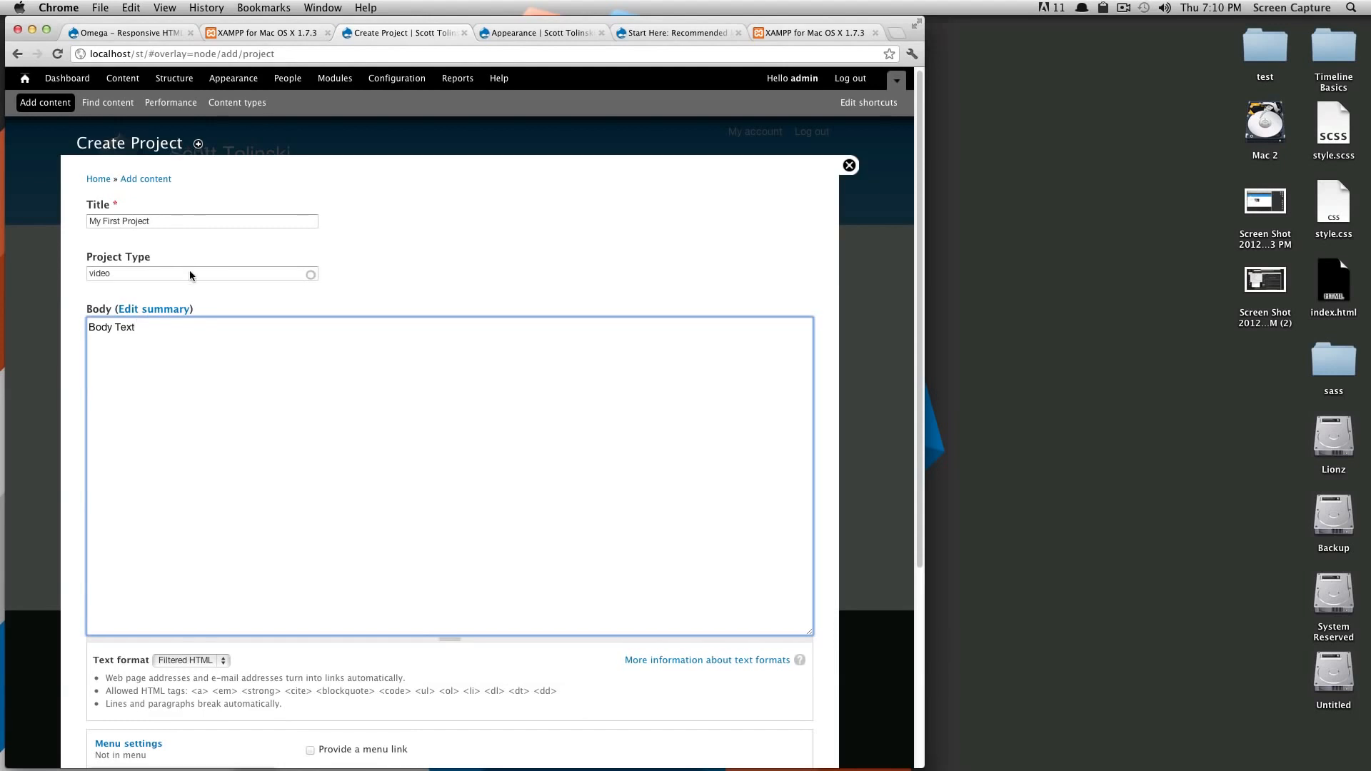
# Step: Switch on a menu link for the project, view its parent item options, and switch the link off again
pyautogui.scroll(-5, 250, 418)
pyautogui.click(312, 471)
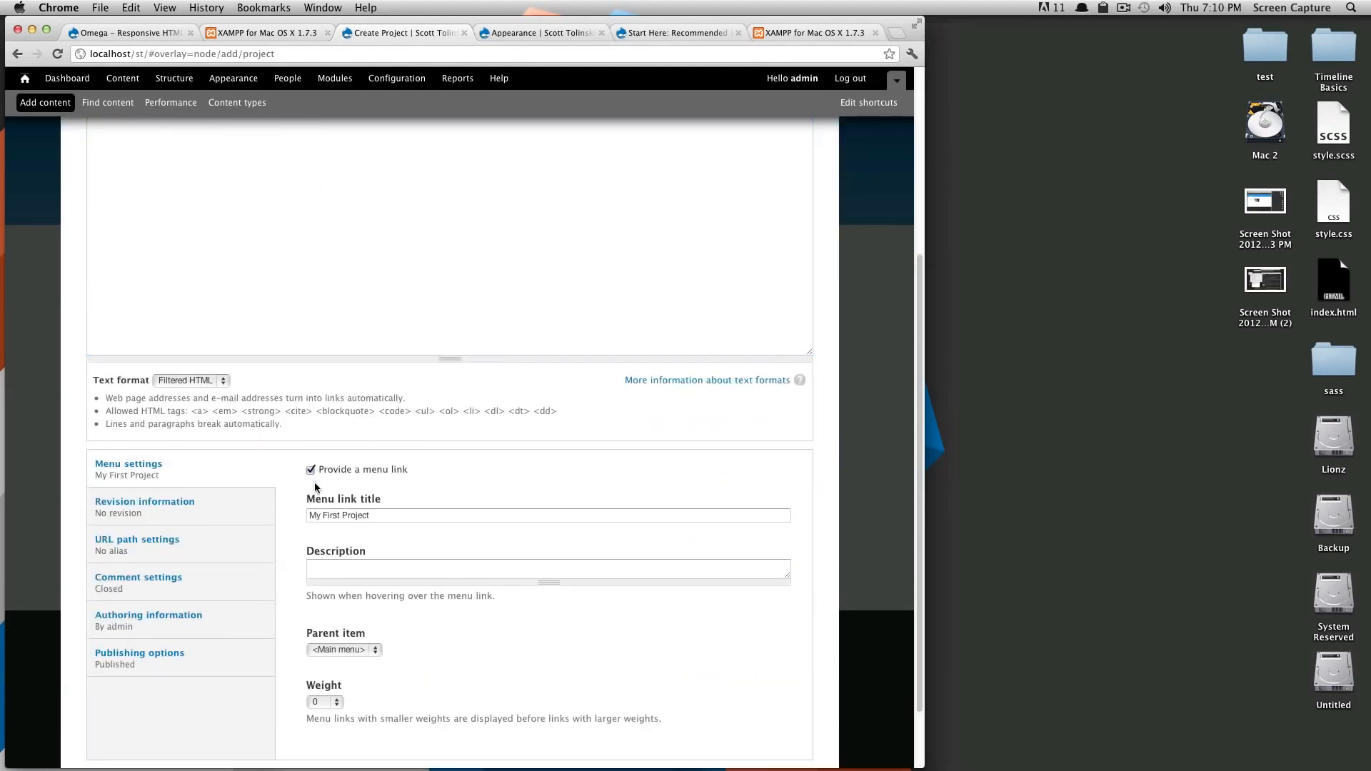
pyautogui.click(349, 650)
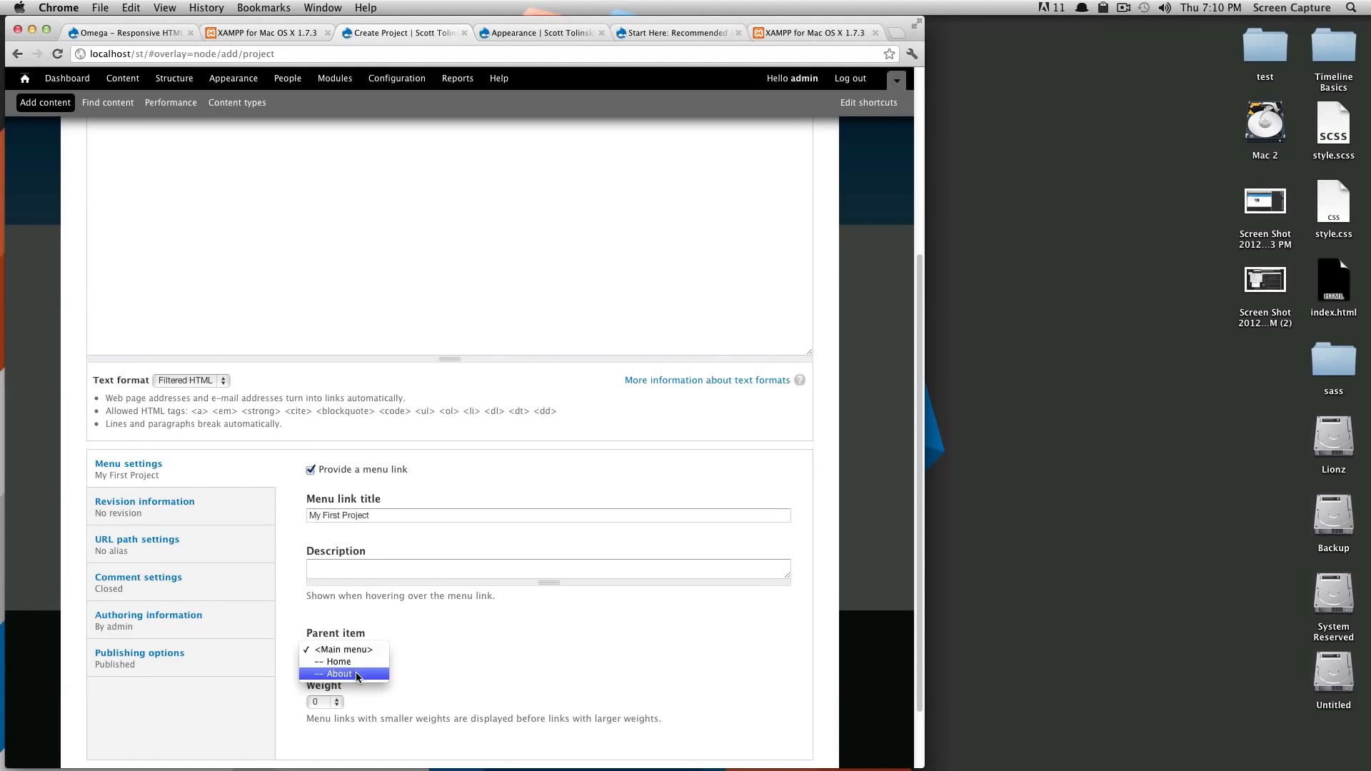
pyautogui.click(383, 634)
pyautogui.click(377, 649)
pyautogui.click(310, 470)
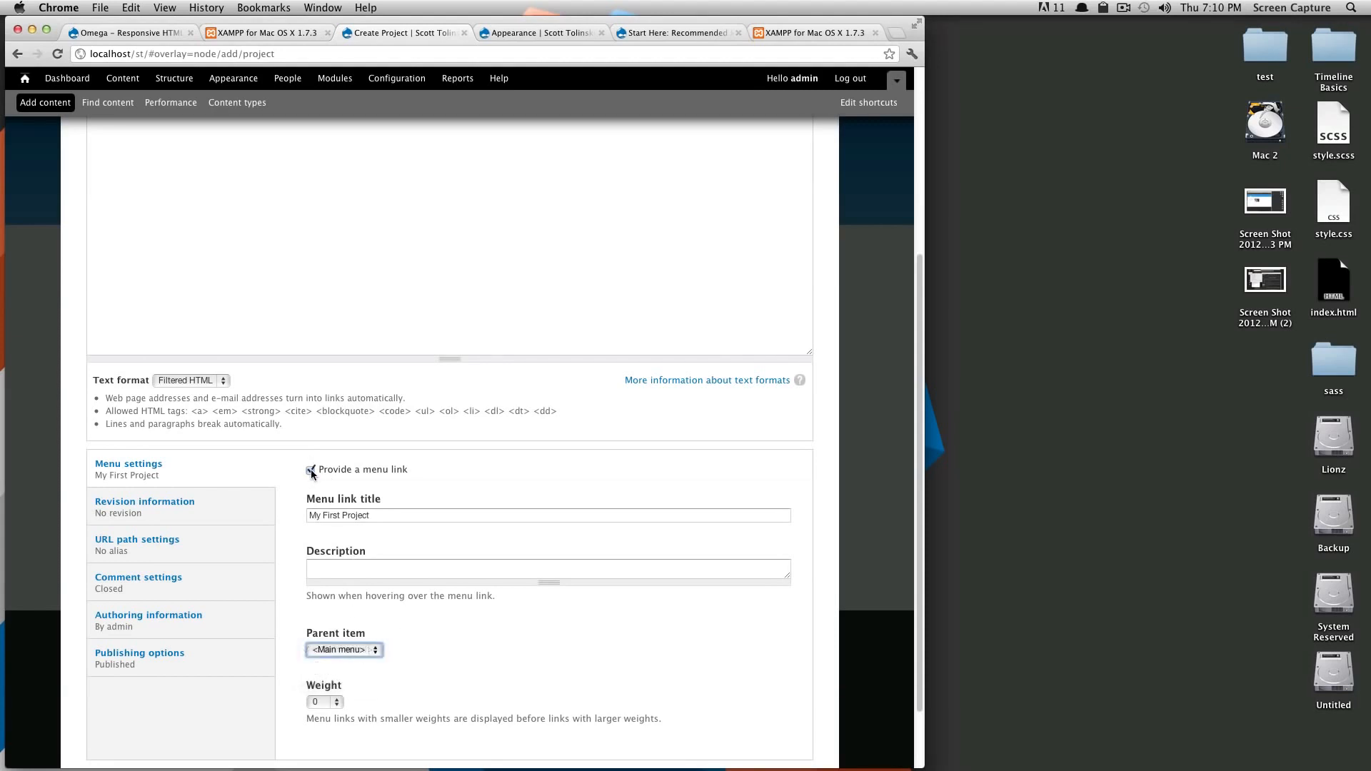
pyautogui.click(310, 470)
# Step: Review the revision, URL path, comment, authoring and publishing settings, and save the new project
pyautogui.click(202, 512)
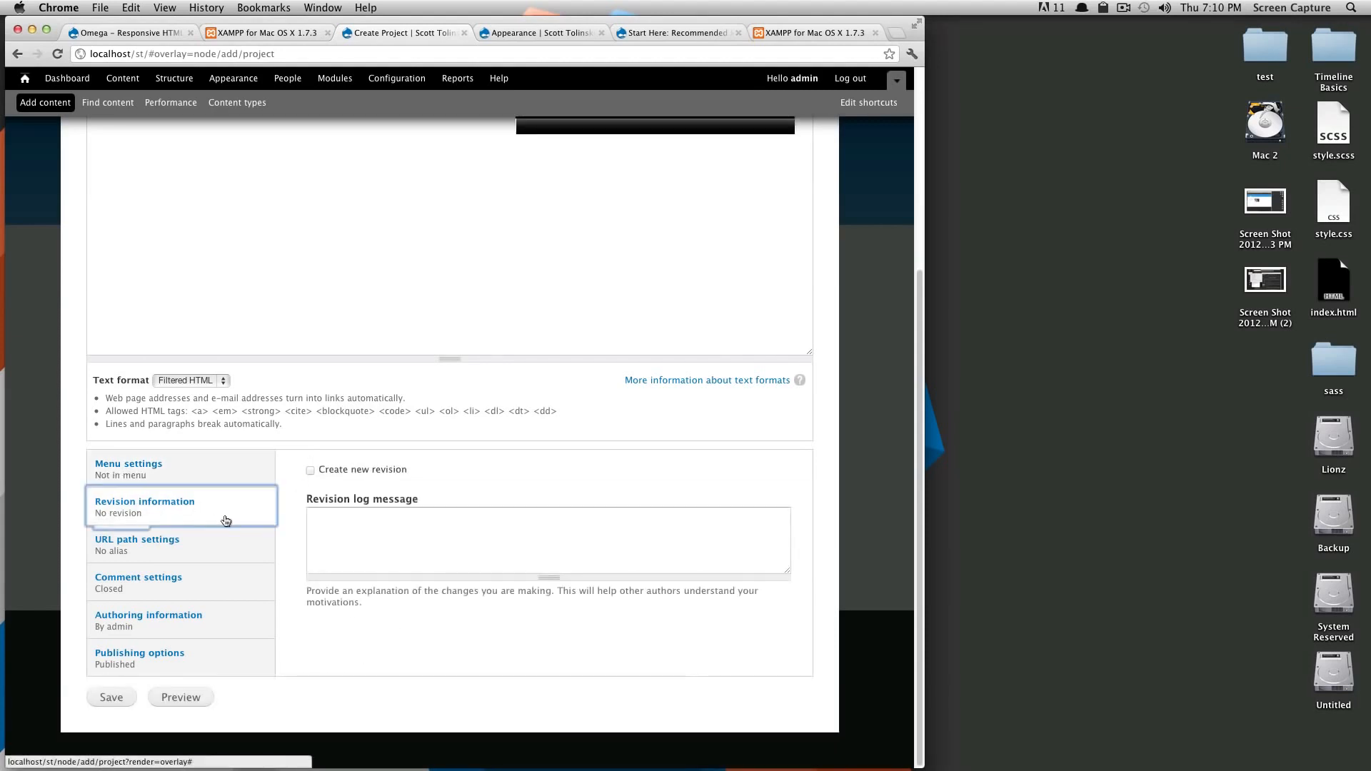
pyautogui.click(251, 549)
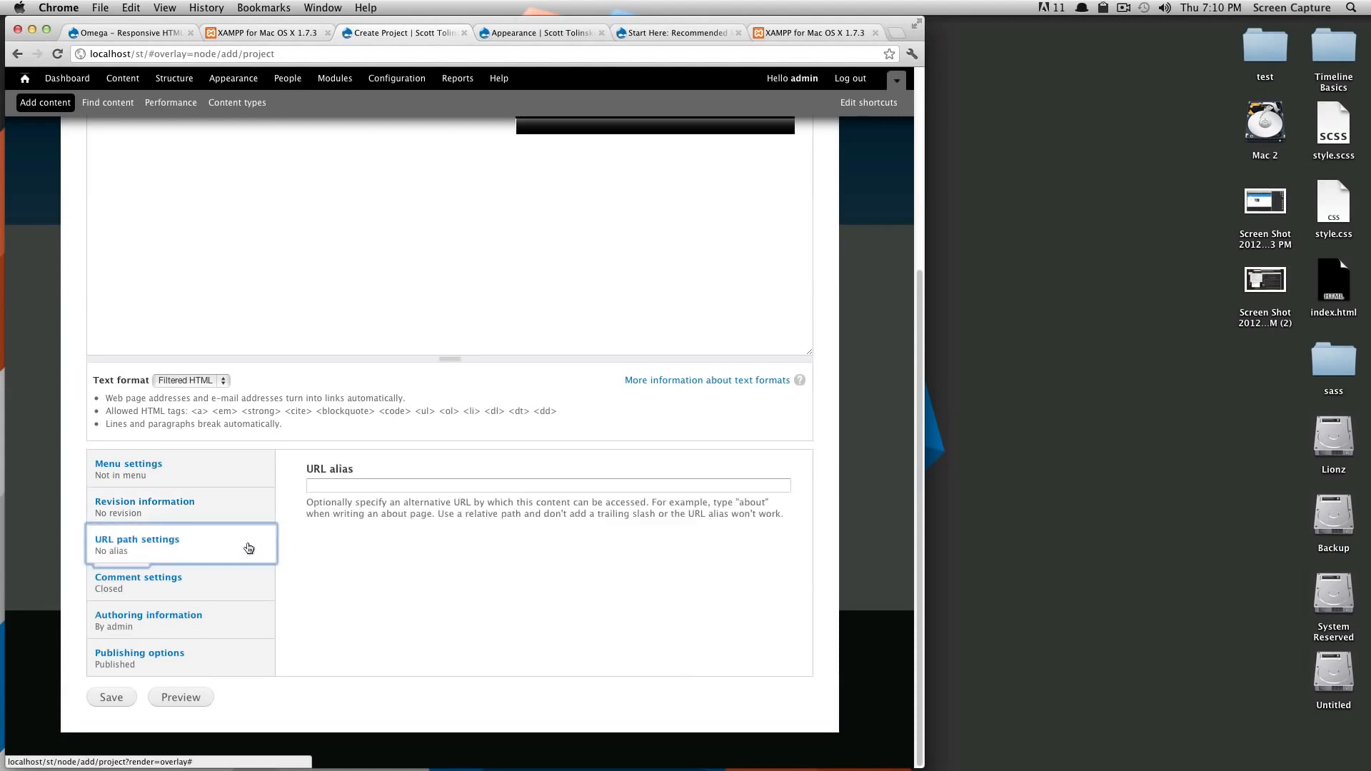
pyautogui.click(239, 592)
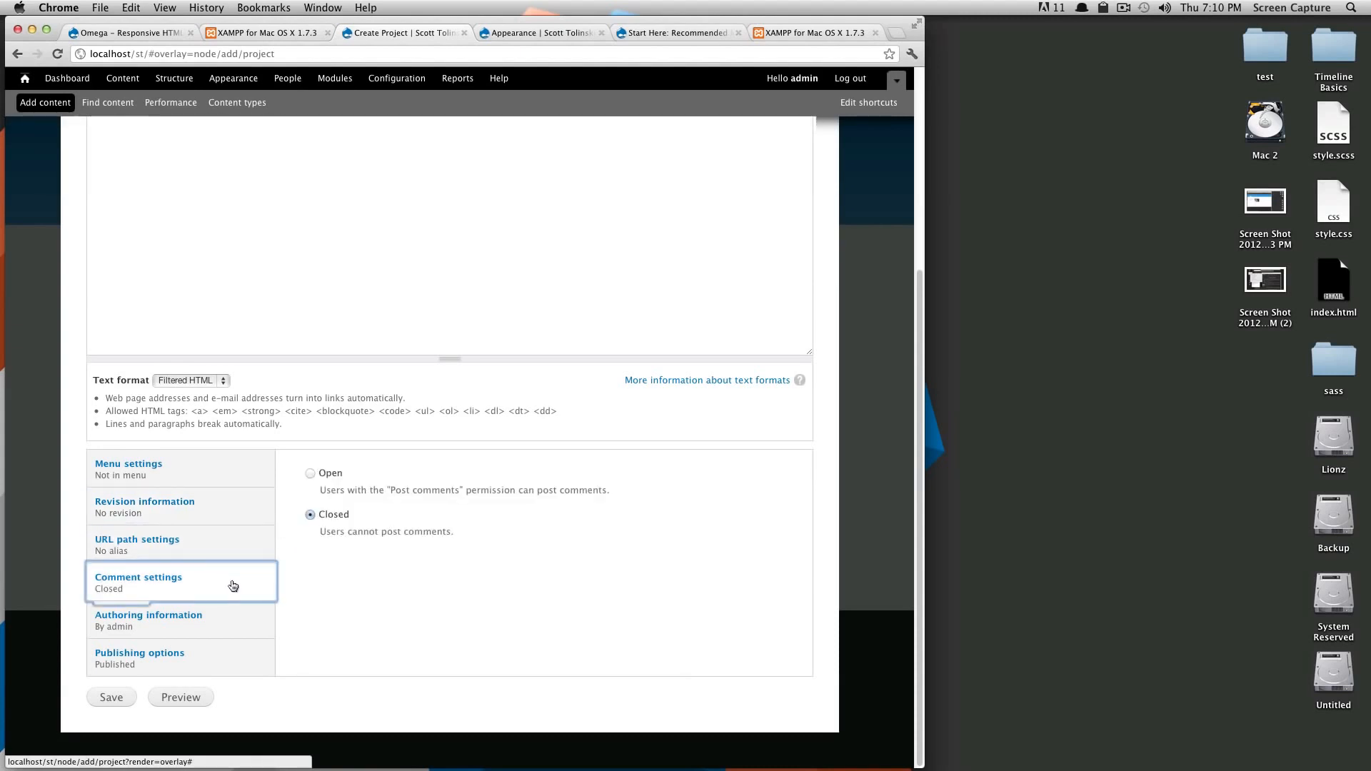
pyautogui.click(249, 630)
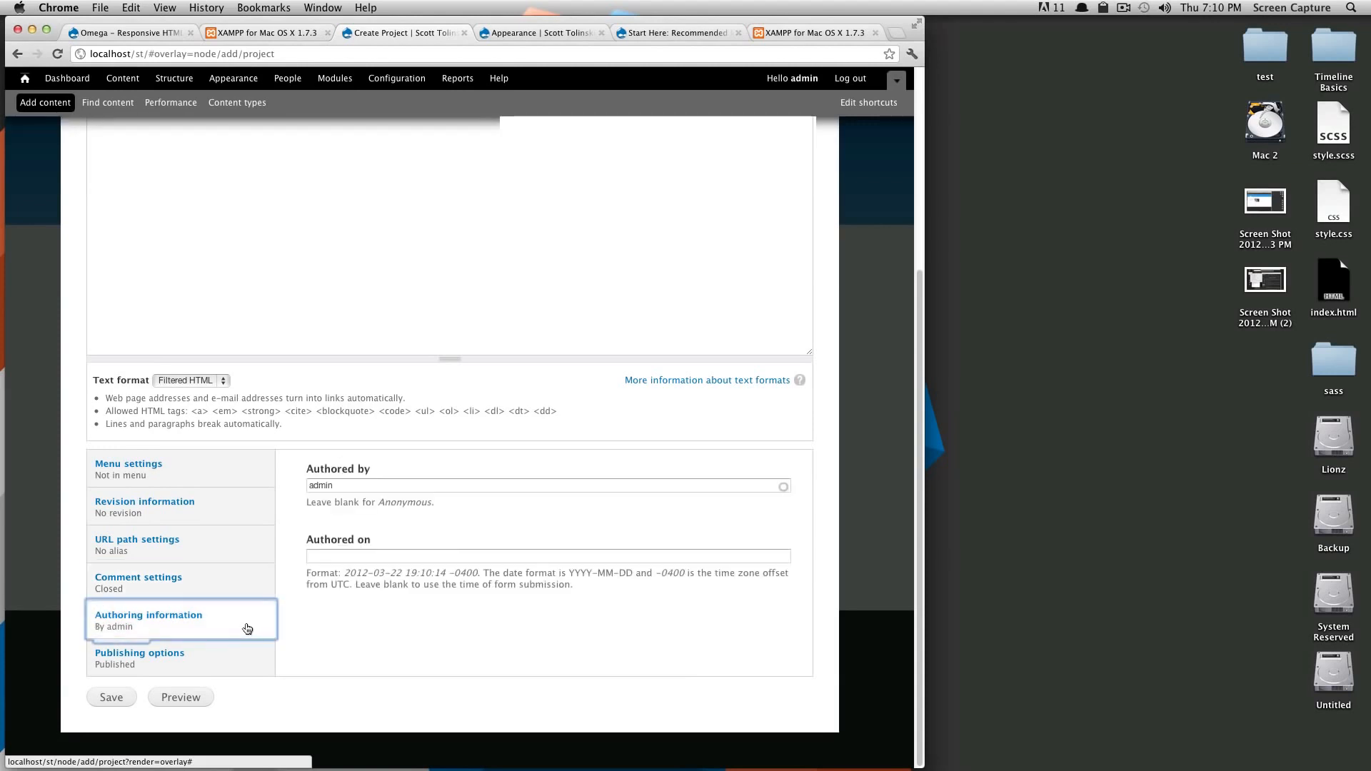
pyautogui.click(232, 667)
pyautogui.click(110, 698)
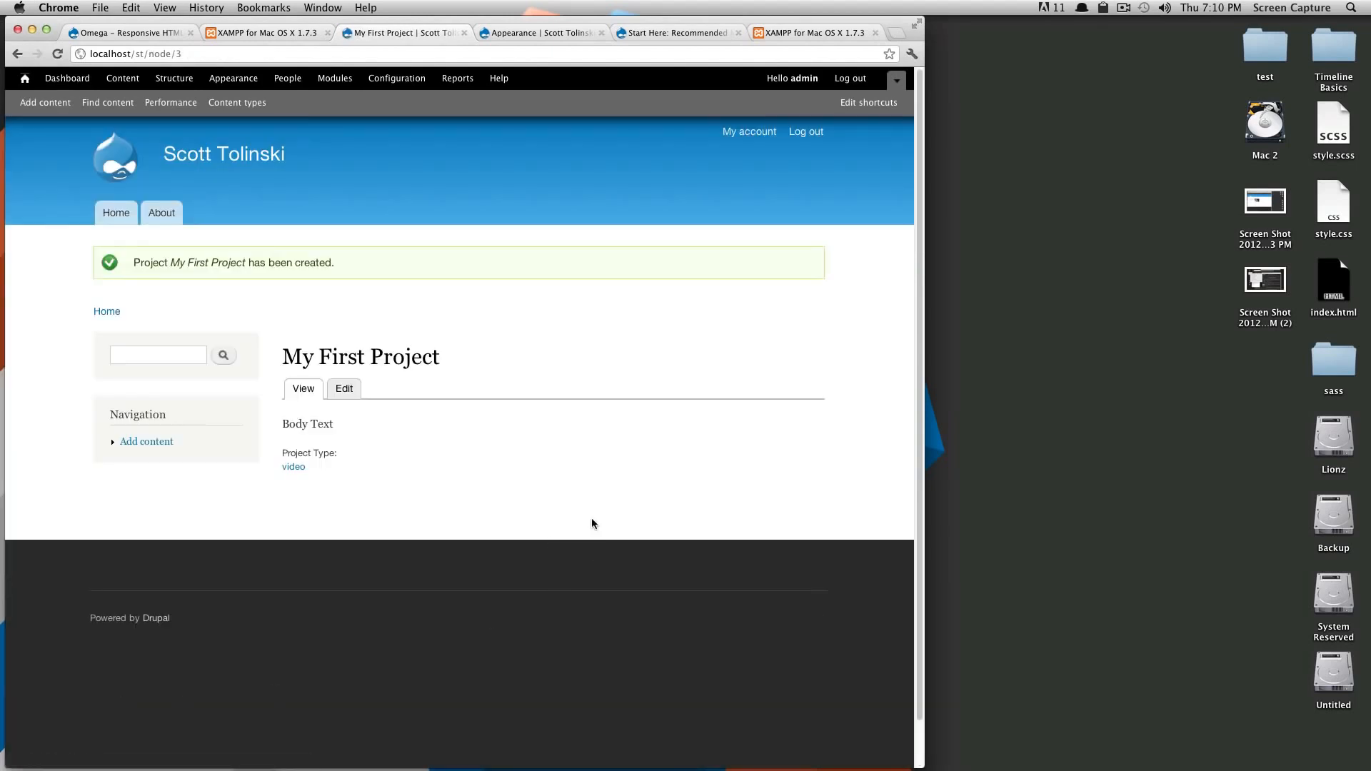
pyautogui.moveTo(332, 452)
pyautogui.mouseDown()
pyautogui.moveTo(307, 453)
pyautogui.moveTo(352, 459)
pyautogui.mouseUp()
pyautogui.click(340, 464)
pyautogui.doubleClick(293, 422)
pyautogui.click(309, 465)
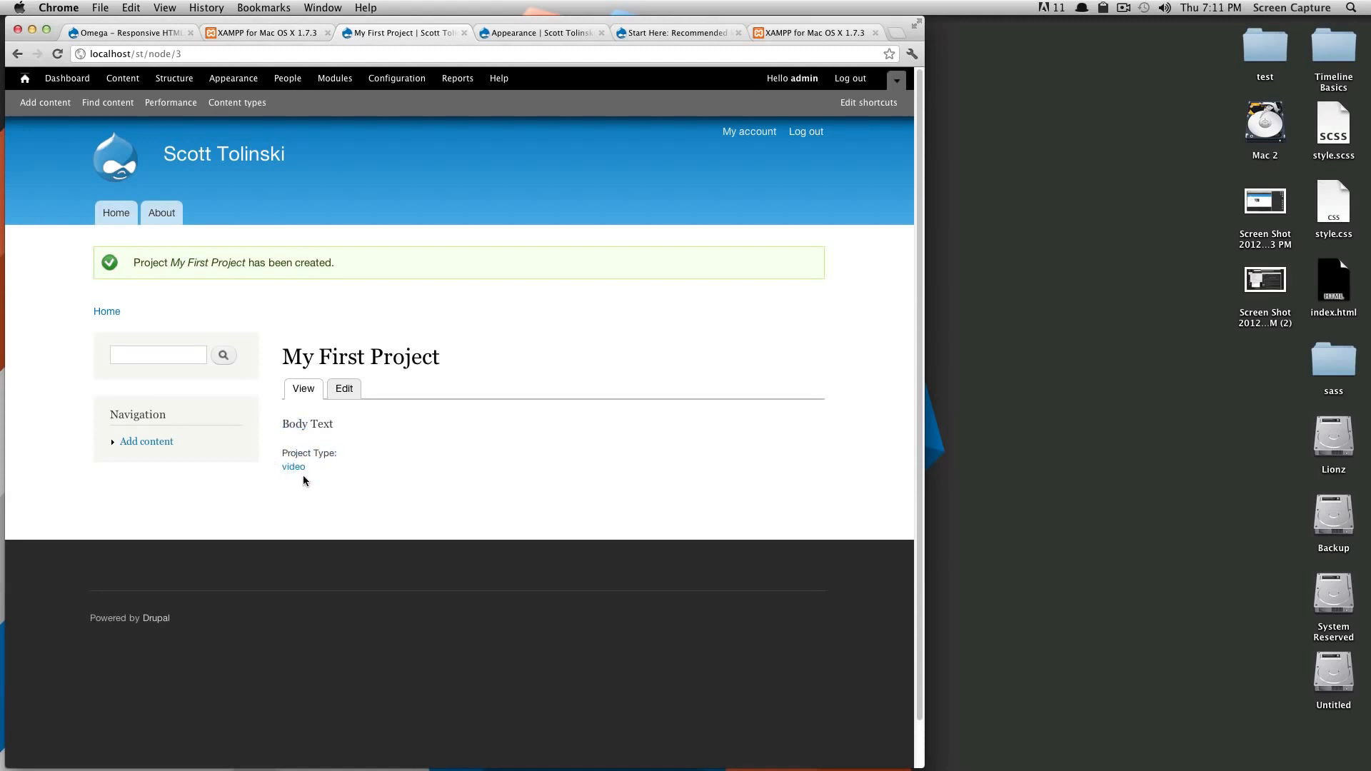